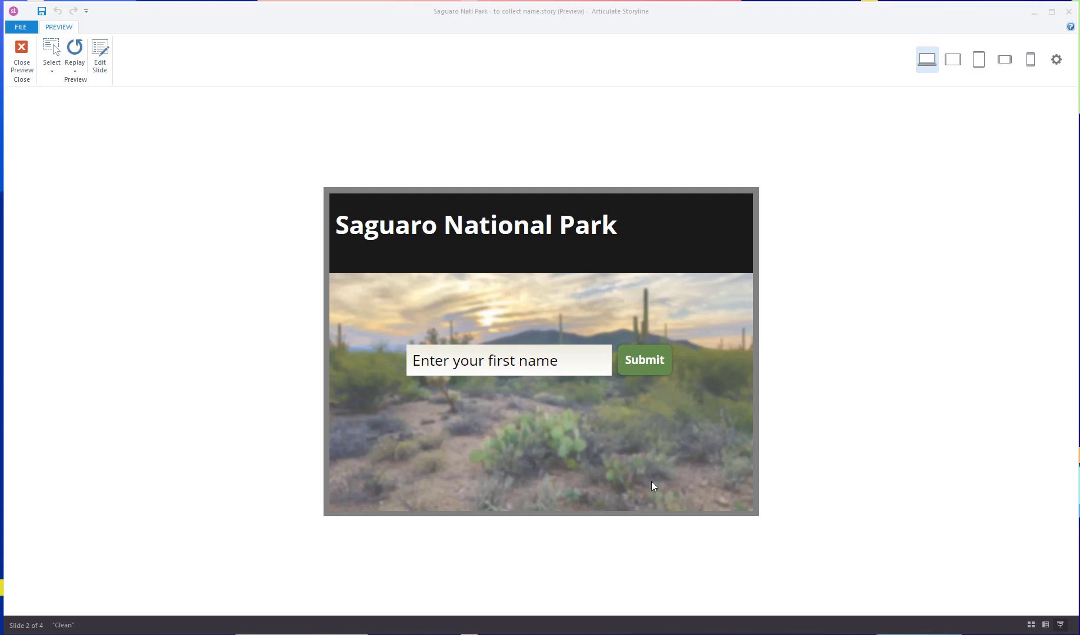
Step: In the preview, enter a first name, submit it and advance to check the greeting
left_click(547, 350)
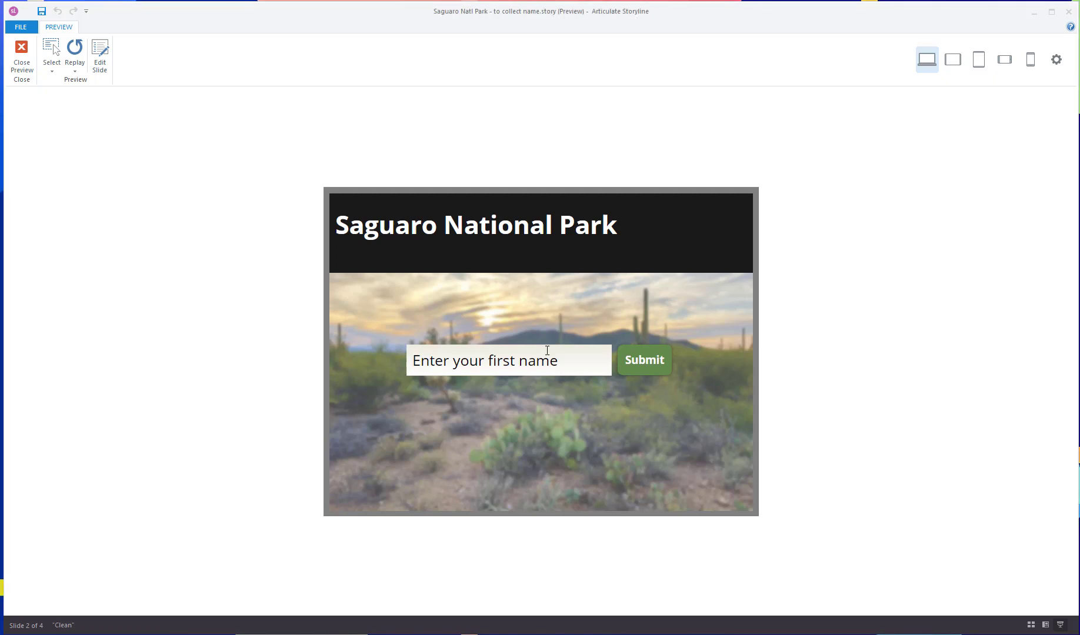
type("Lindsay")
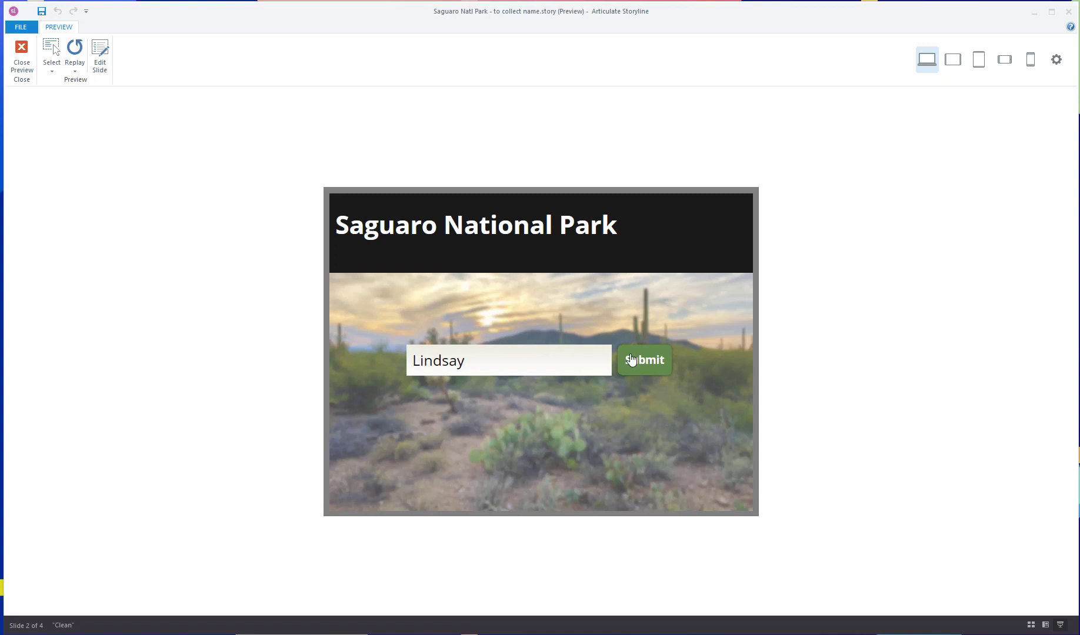
left_click(631, 360)
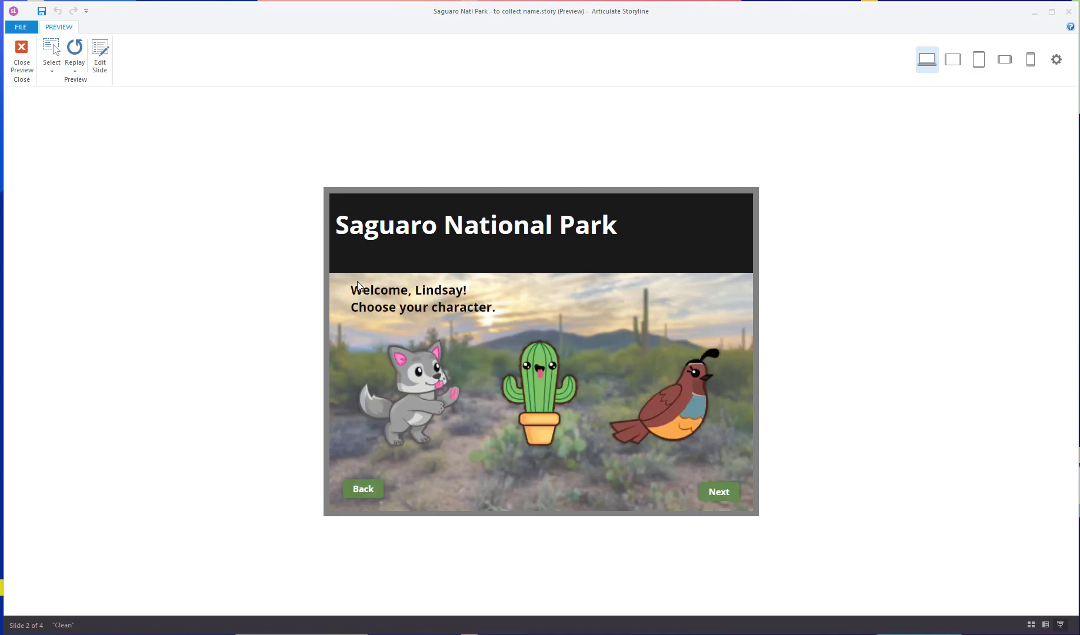
left_click(733, 490)
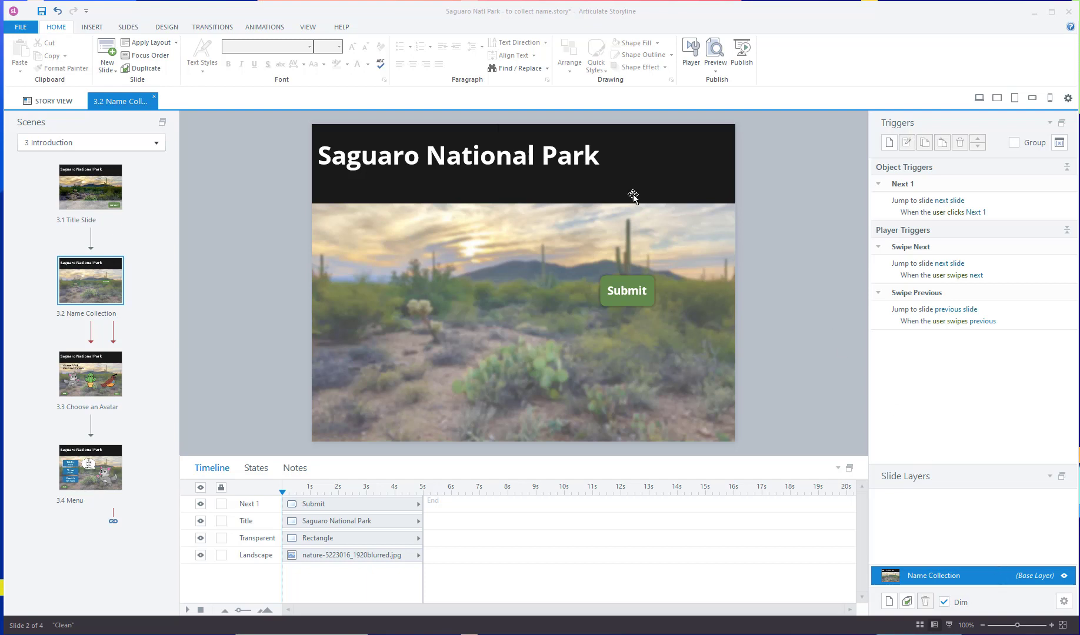
Step: Draw a Data Entry text field just left of the Submit button
left_click(94, 29)
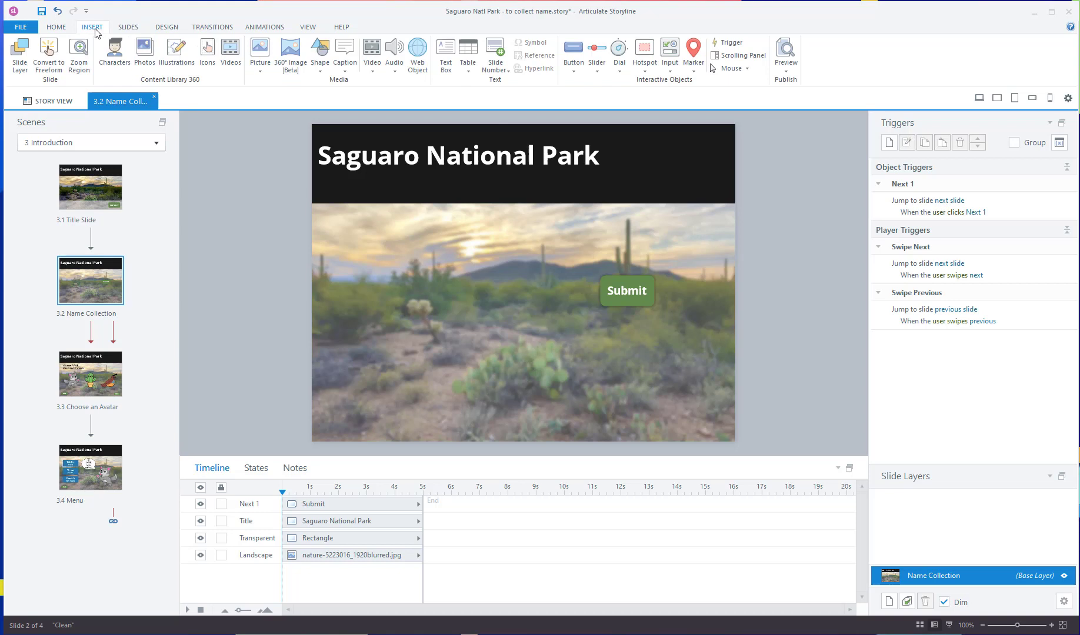
left_click(670, 66)
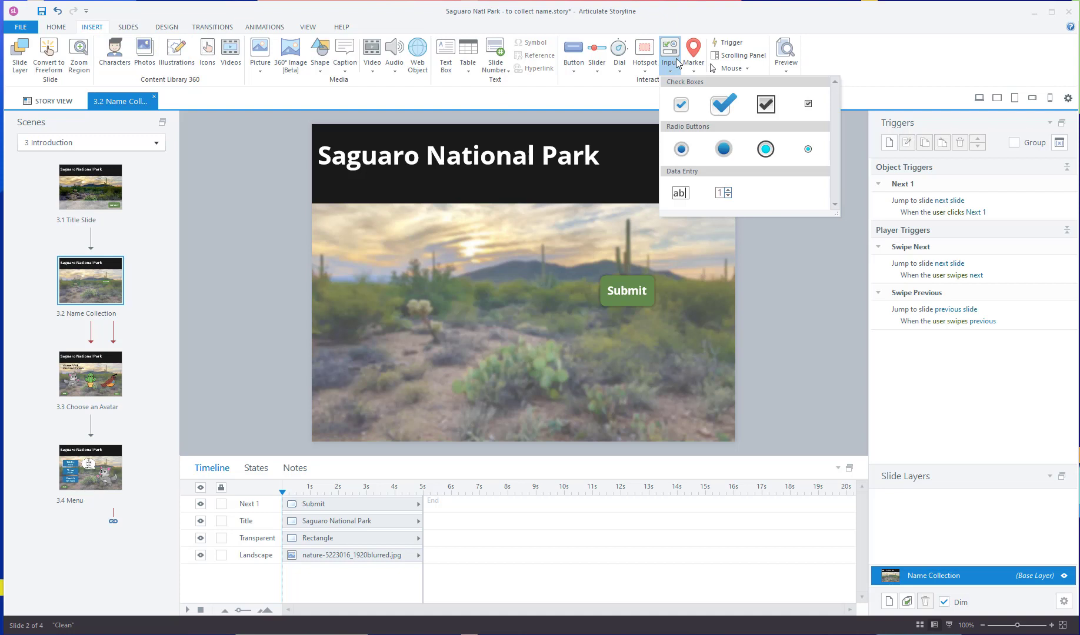
left_click(682, 194)
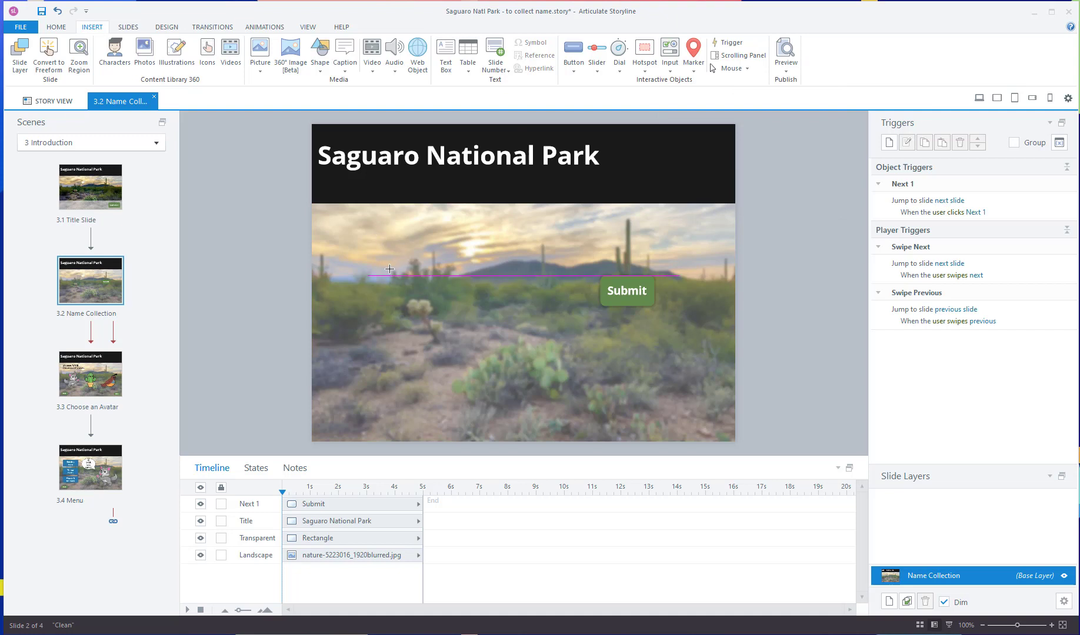
mouse_move(382, 269)
left_mouse_down()
mouse_move(486, 303)
mouse_move(597, 305)
mouse_move(550, 284)
left_mouse_up()
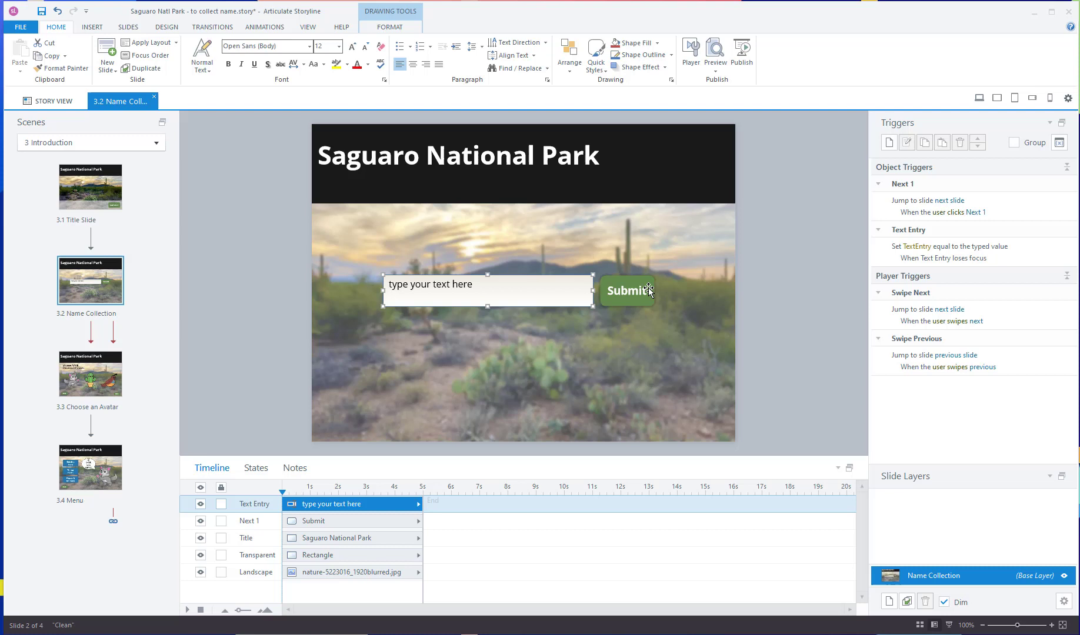
Step: Replace the placeholder 'type your text here' with 'Enter your first name'
left_click(514, 292)
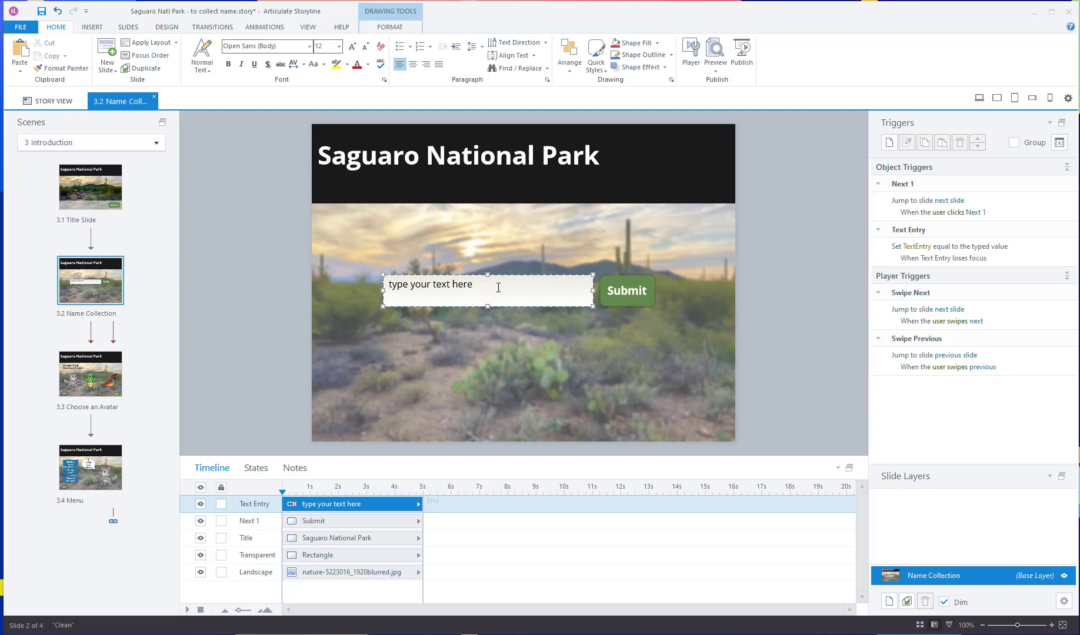
left_click_drag(498, 287, 389, 283)
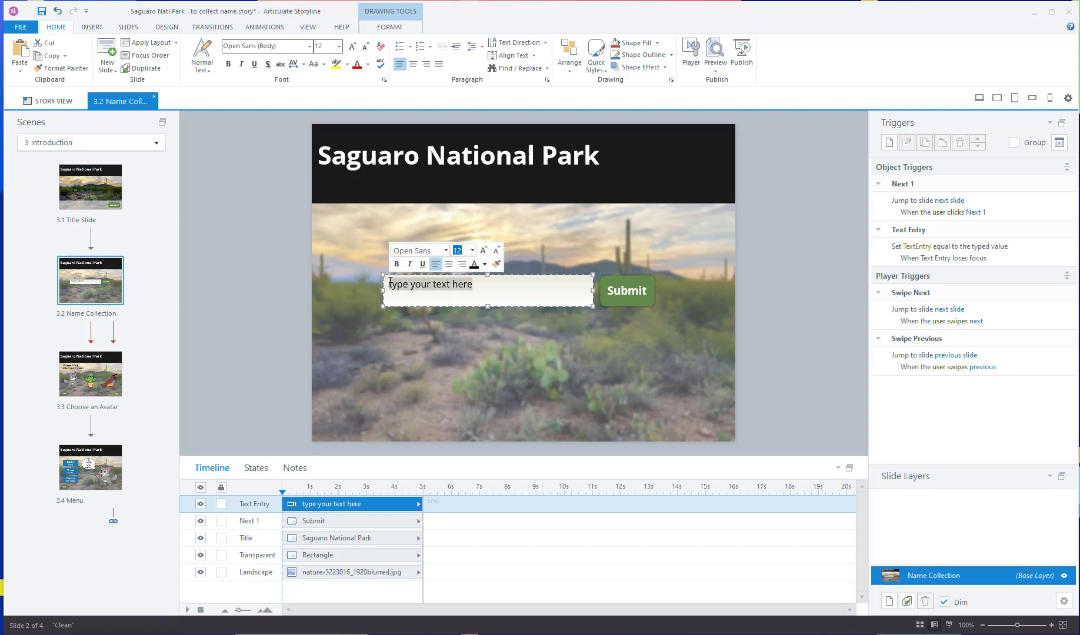
type("Enter your first name")
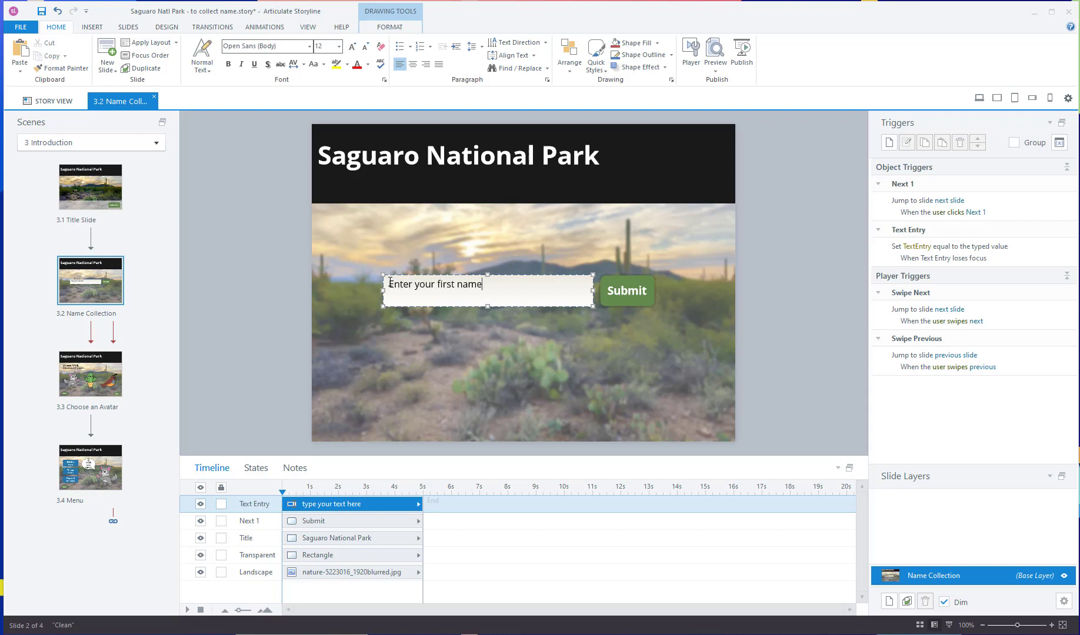
Step: Grow the prompt text to 24 pt and reselect the text entry field
key("ctrl+a")
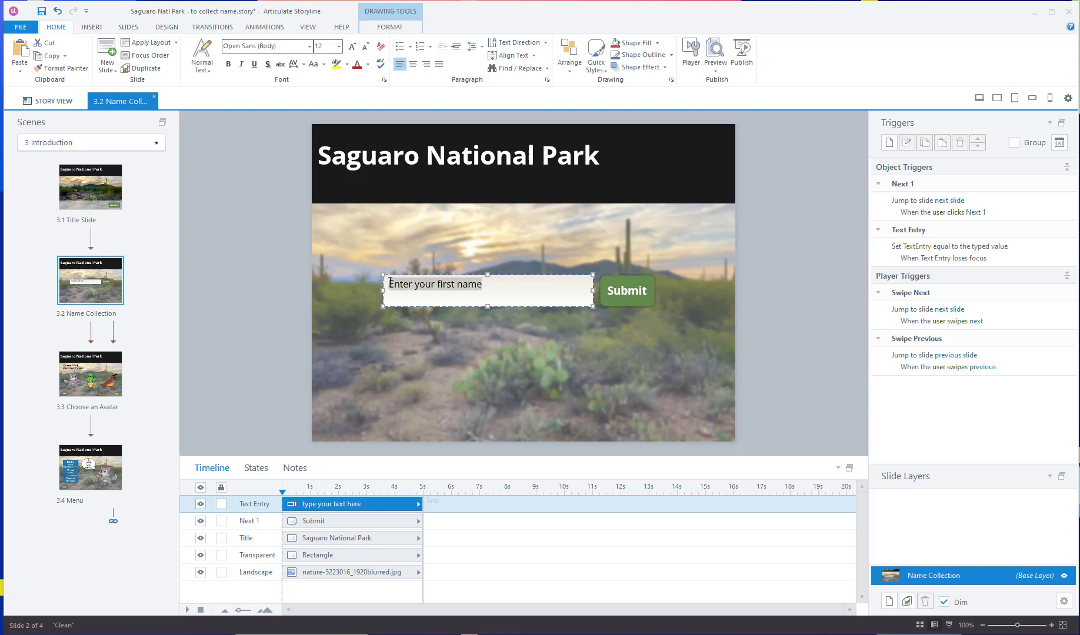
left_click(352, 46)
left_click(352, 46)
left_click(355, 50)
left_click(354, 50)
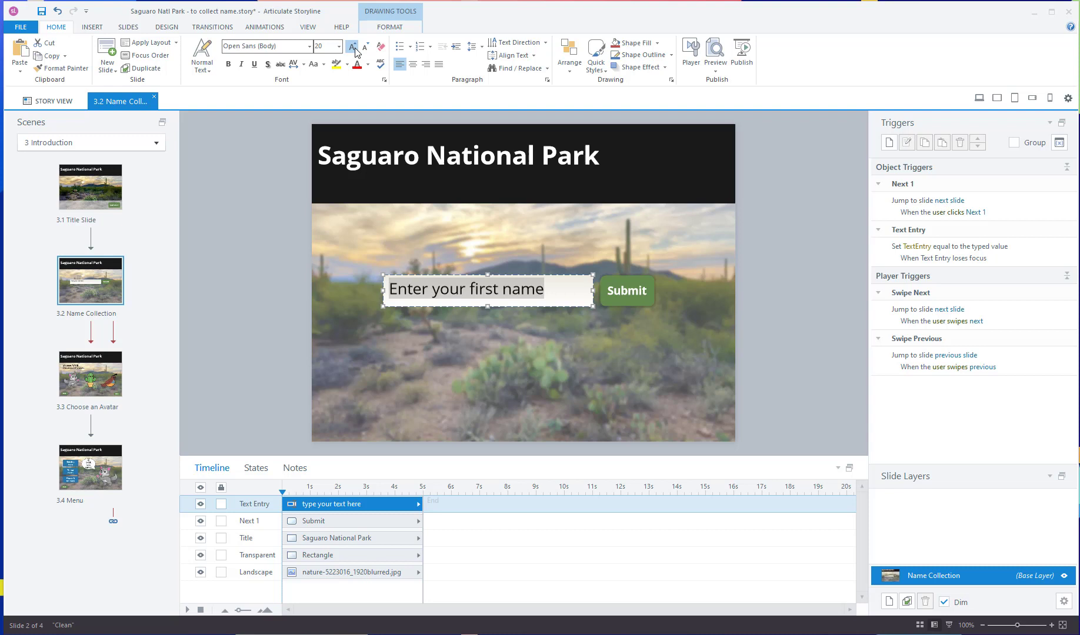
left_click(355, 49)
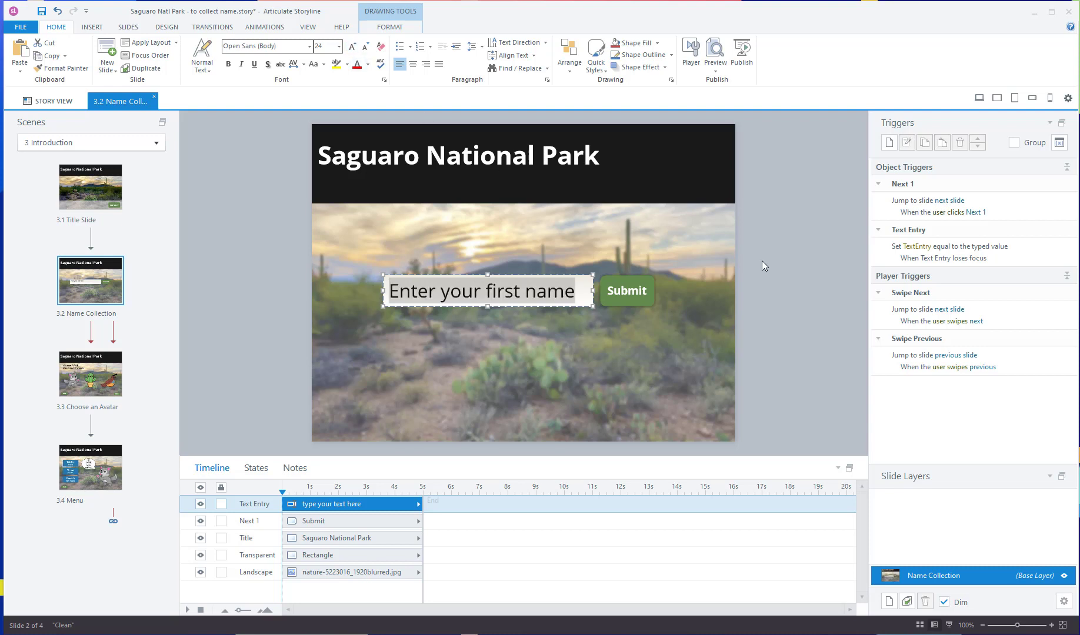
left_click(797, 266)
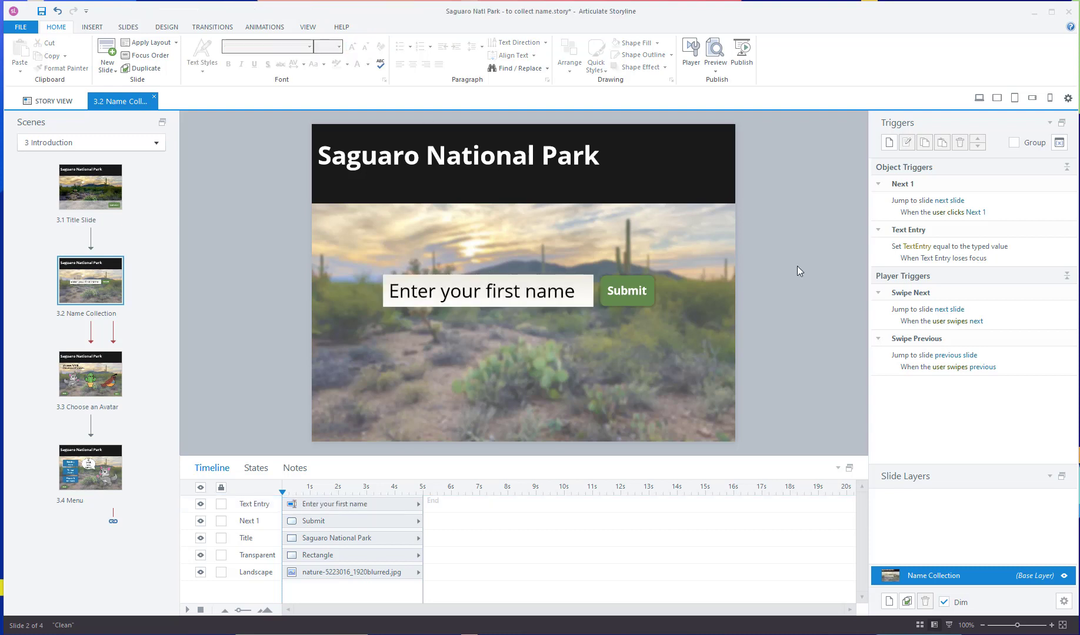
left_click(482, 277)
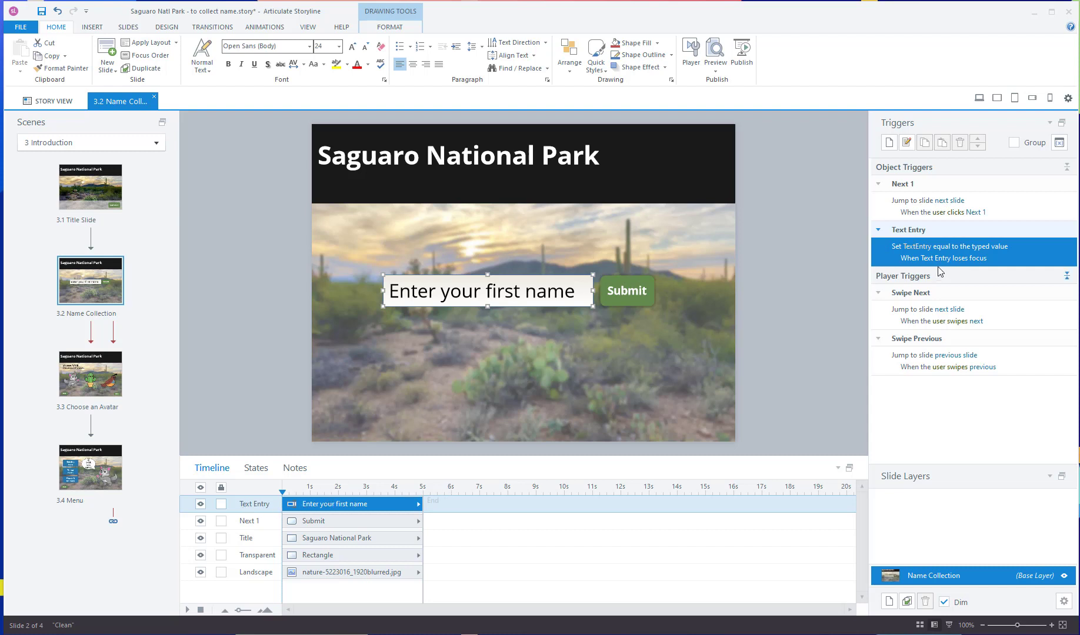
Step: Check the UserName variable in the project Variables list, closing it unchanged
left_click(1059, 144)
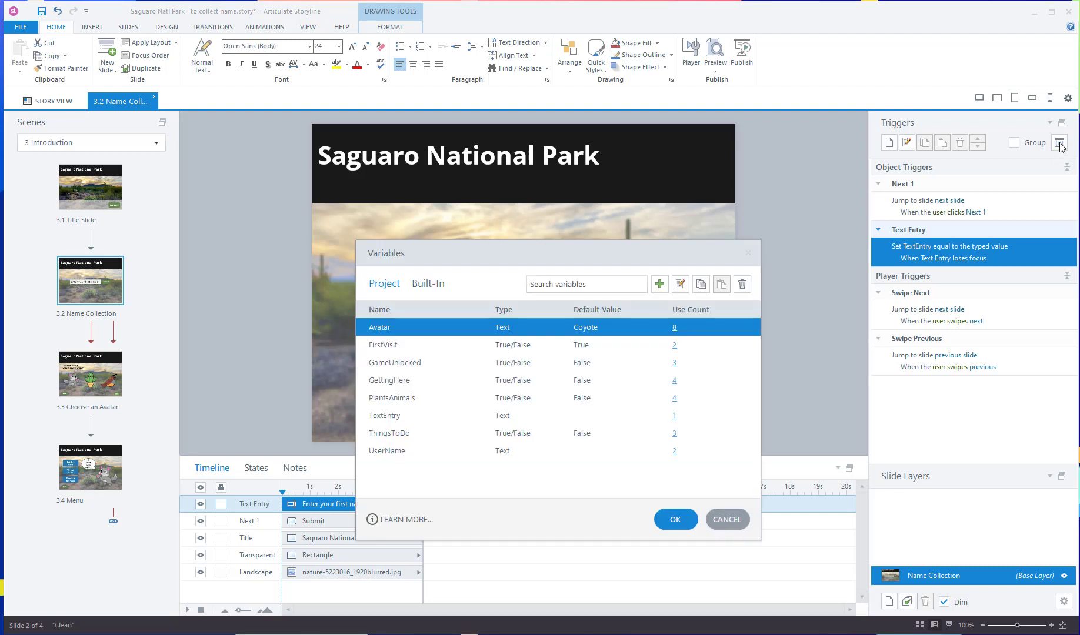
double_click(384, 452)
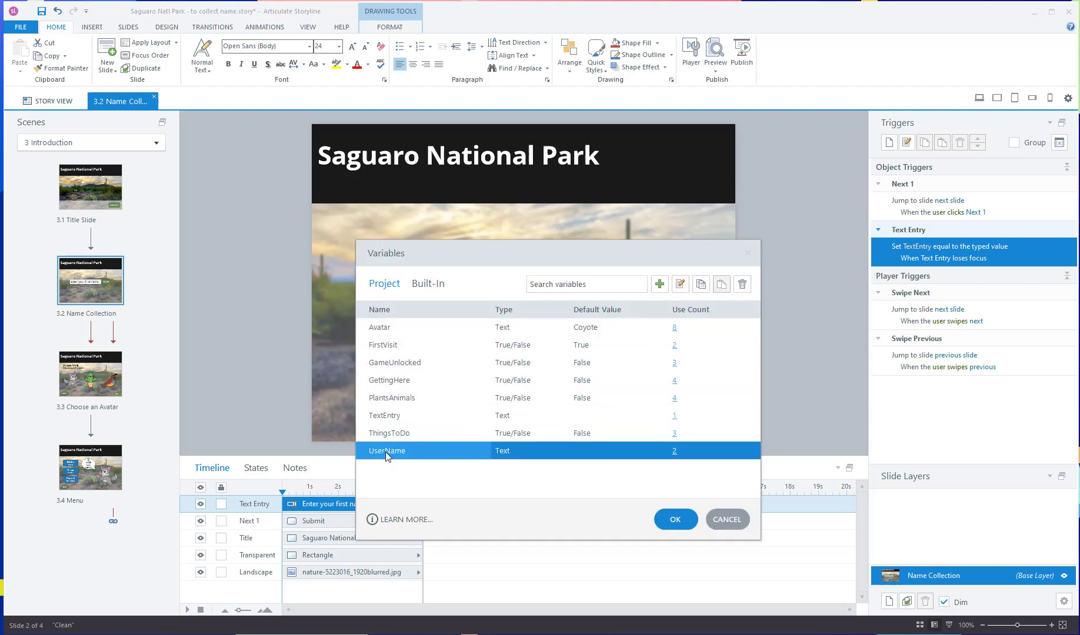
left_click(427, 451)
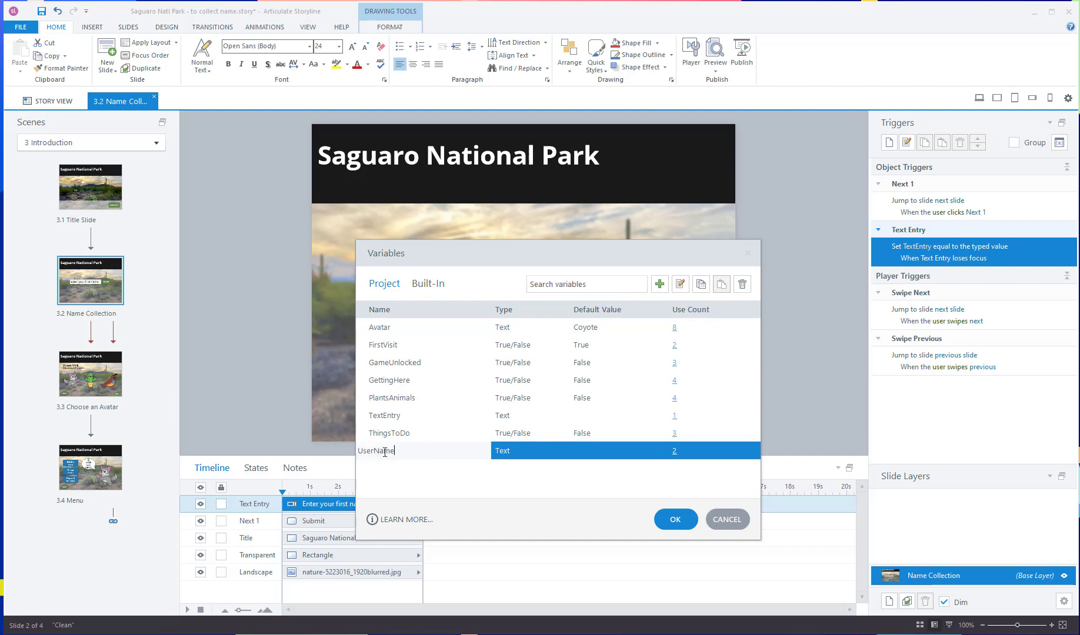
left_click_drag(359, 450, 410, 450)
left_click(727, 519)
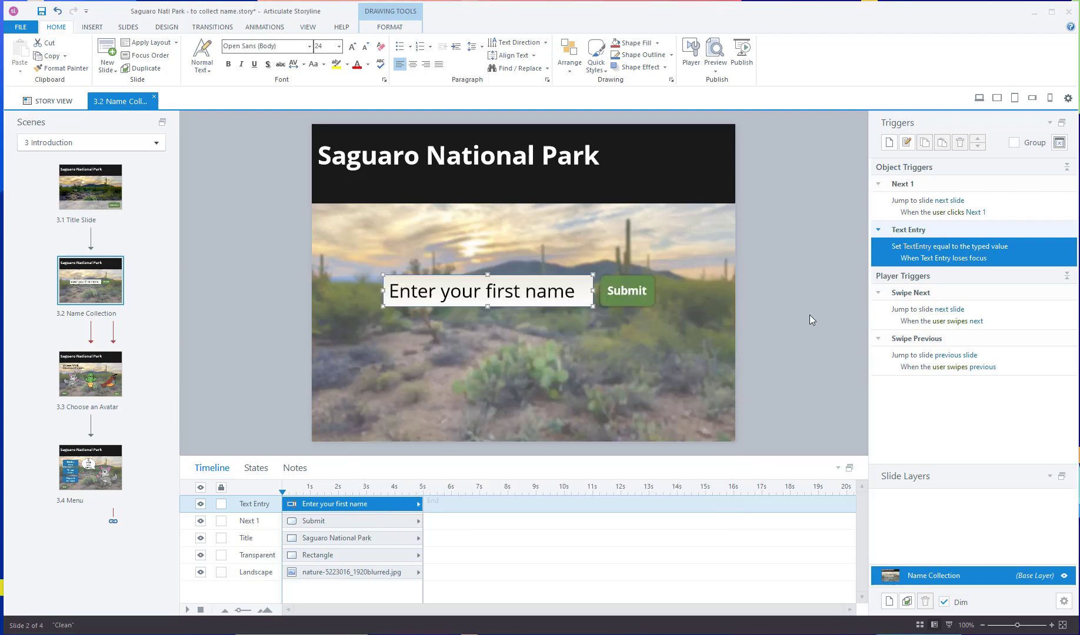
Step: Switch the text entry trigger's variable from TextEntry to UserName
left_click(918, 247)
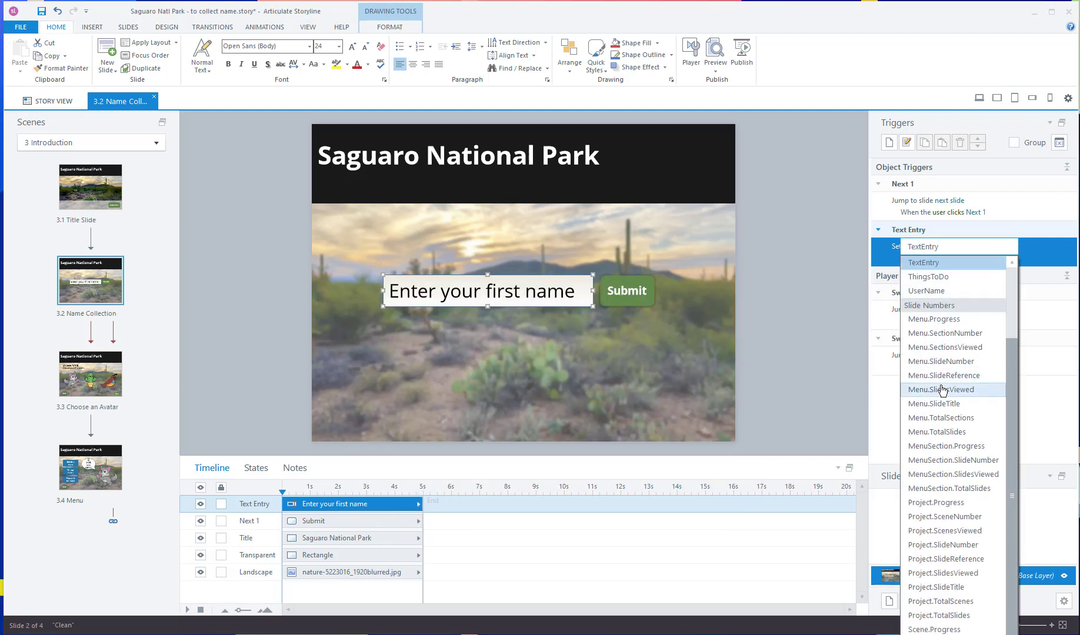
left_click(928, 277)
left_click(920, 247)
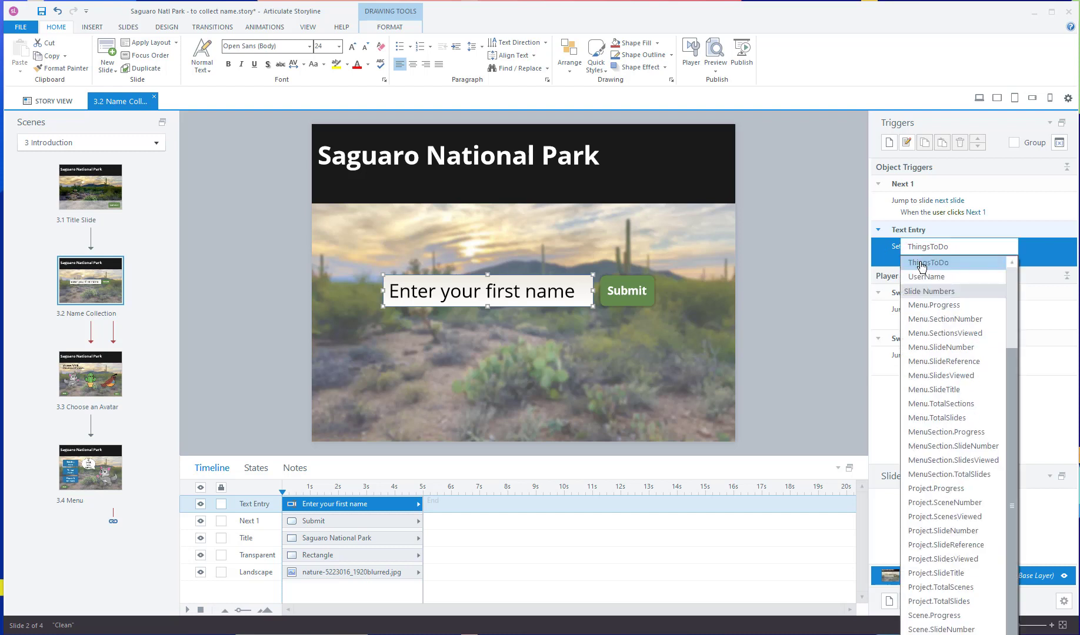
left_click(926, 278)
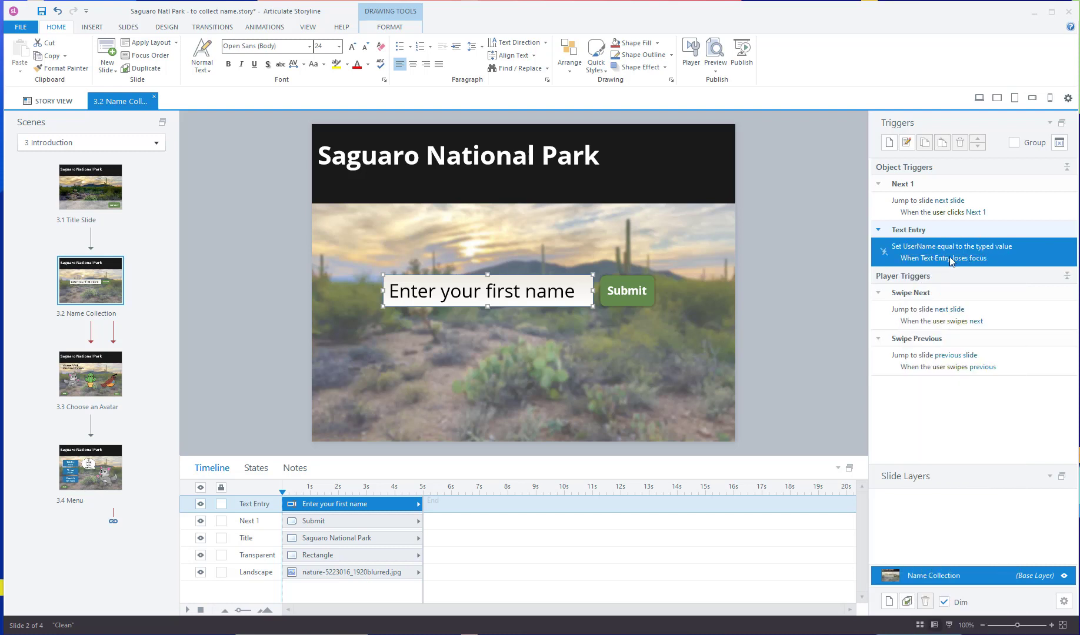
left_click(803, 263)
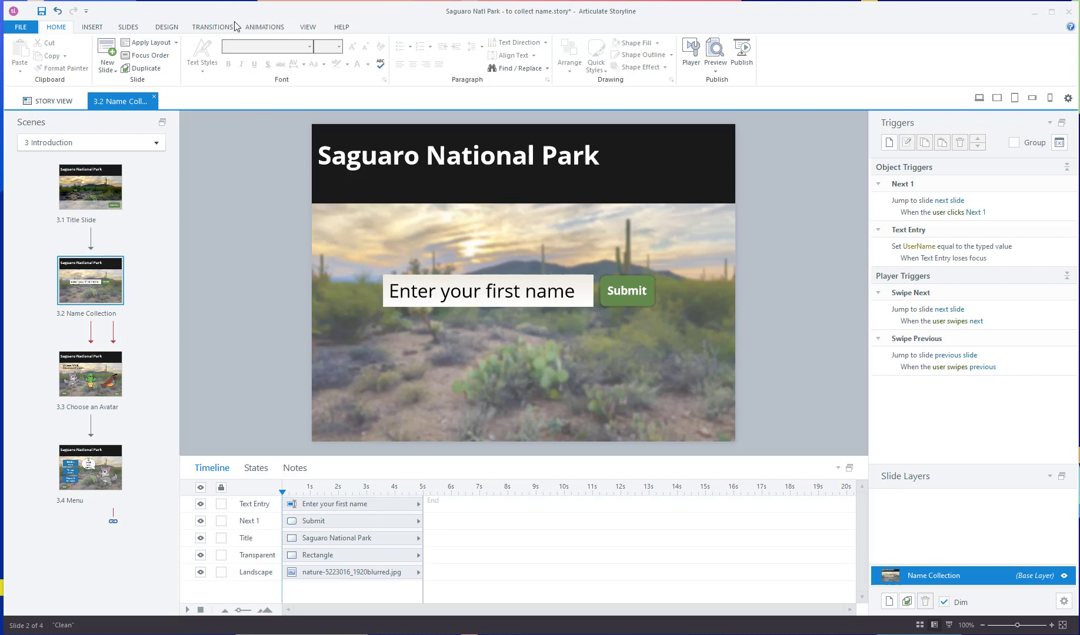
Step: Add a text box below the name field reading 'User Name: %UserName%'
left_click(92, 27)
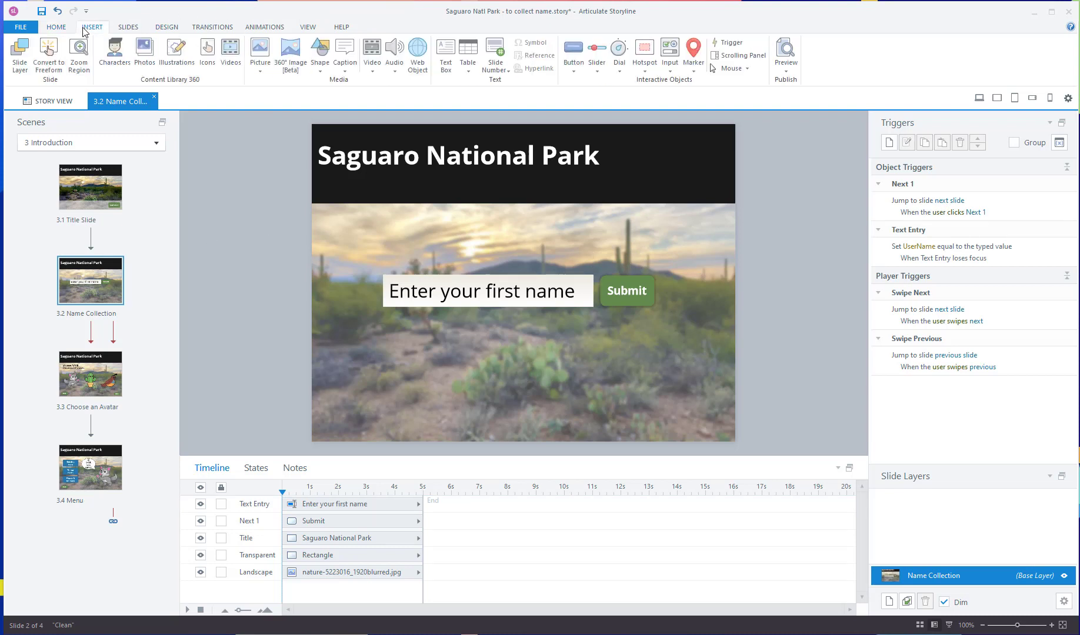
left_click(445, 59)
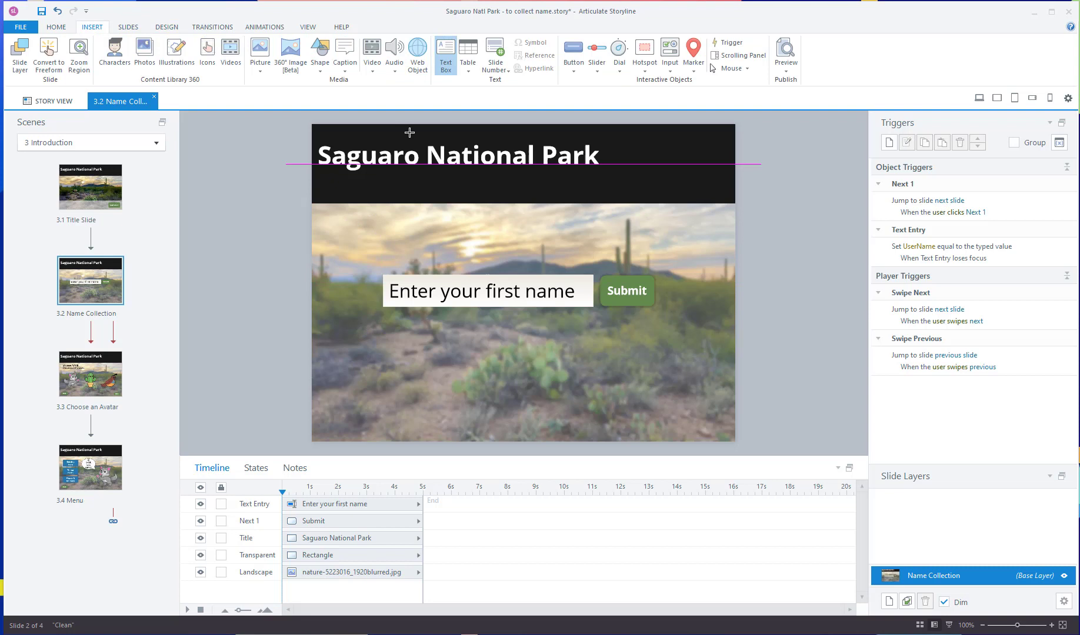
left_click_drag(365, 343, 496, 377)
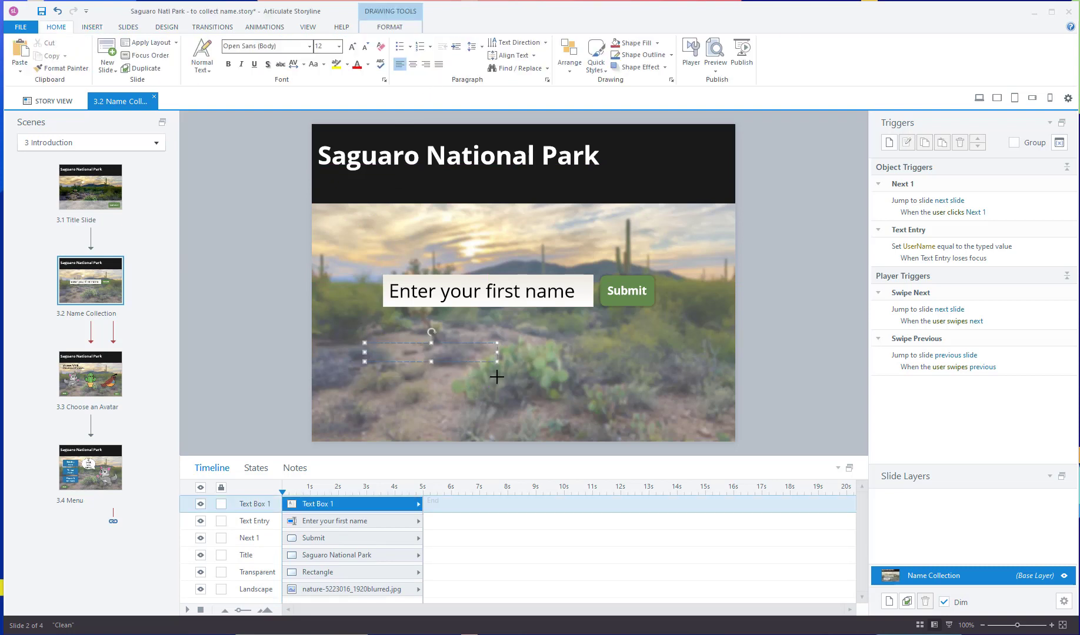
type("User Name:")
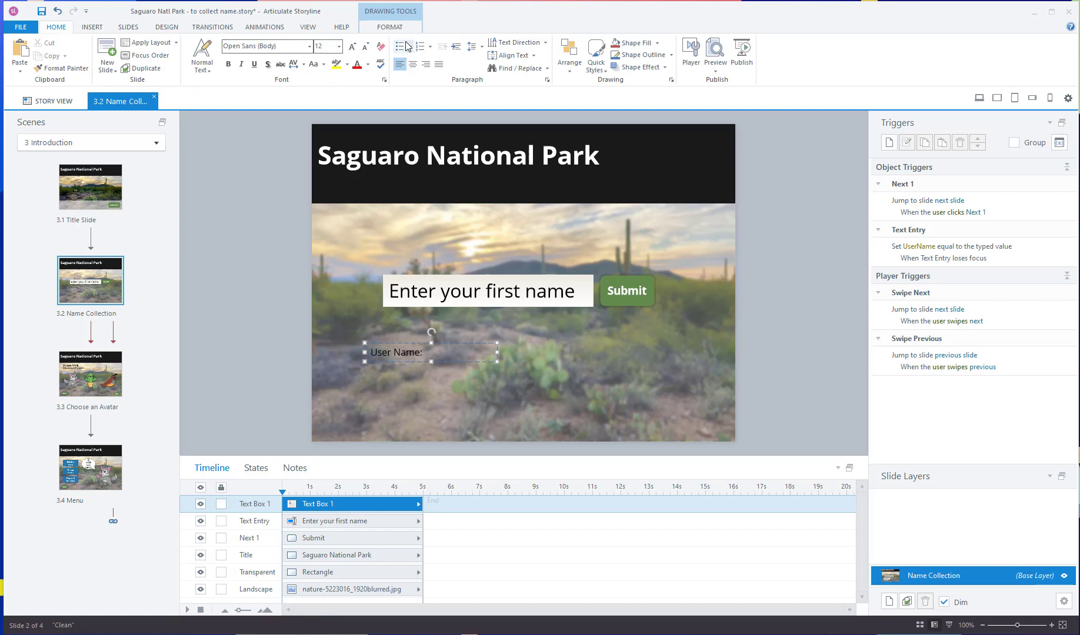
left_click(92, 27)
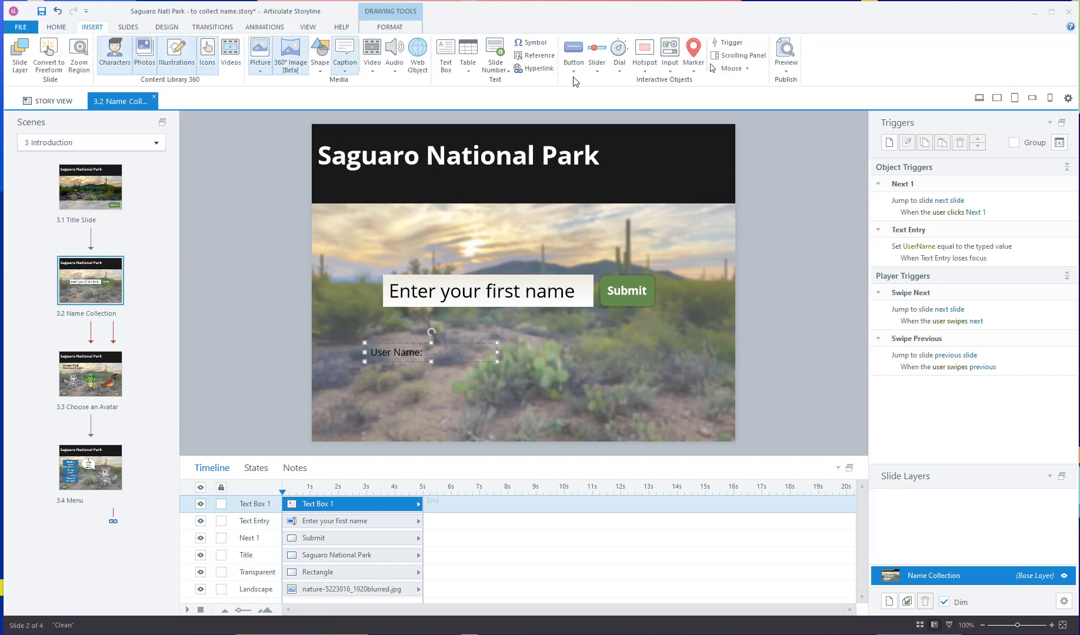
left_click(539, 55)
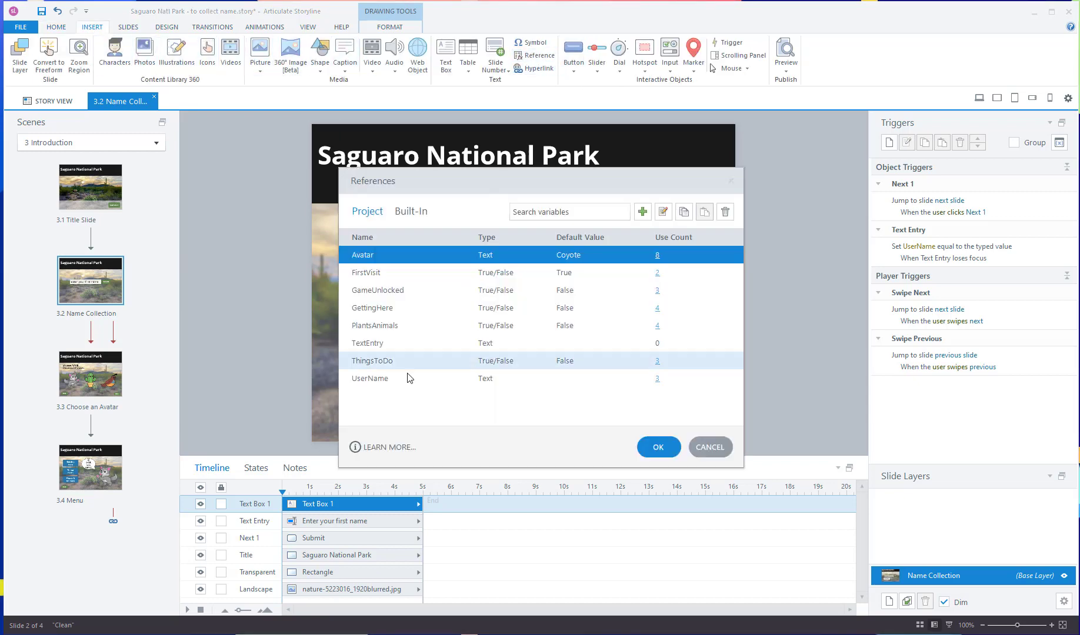
double_click(380, 379)
left_click(657, 445)
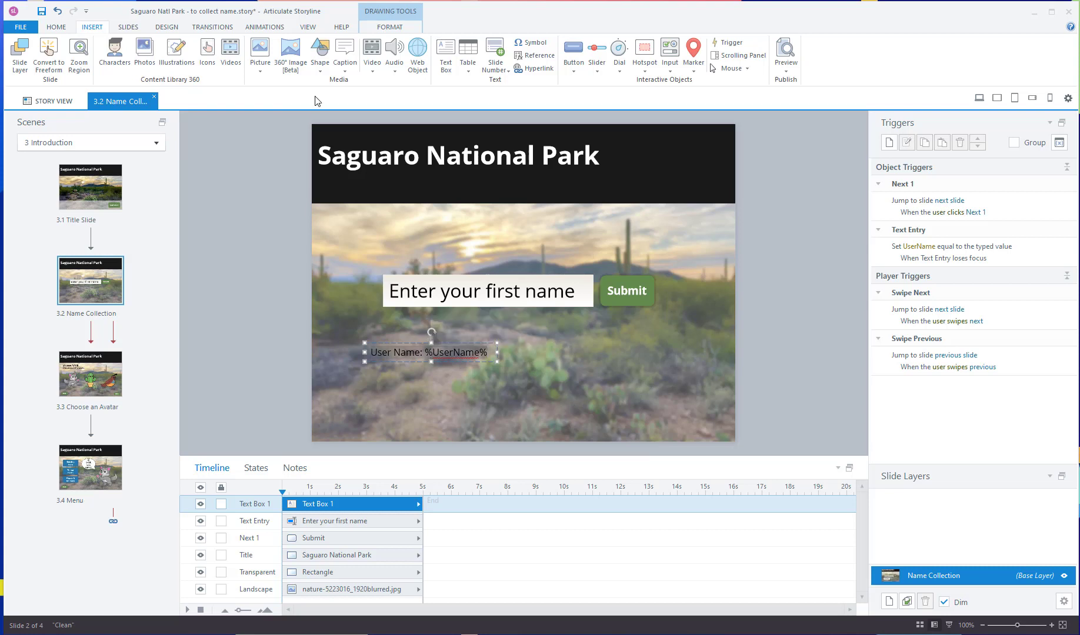
Step: Give the User Name label a yellow text highlight
left_click(55, 26)
left_click(336, 64)
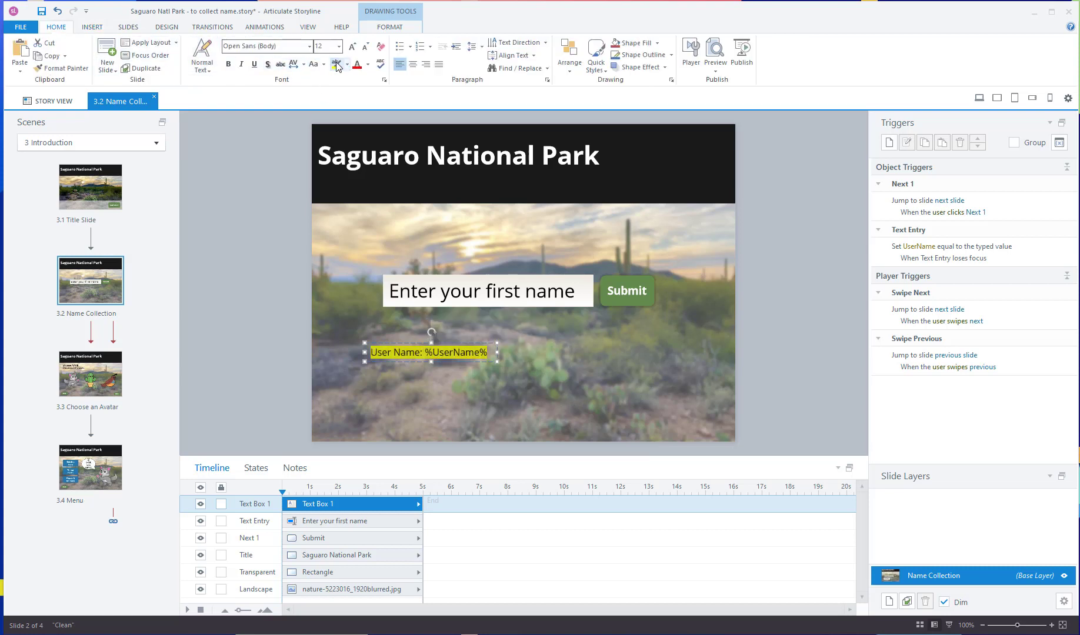
left_click(783, 289)
left_click(715, 66)
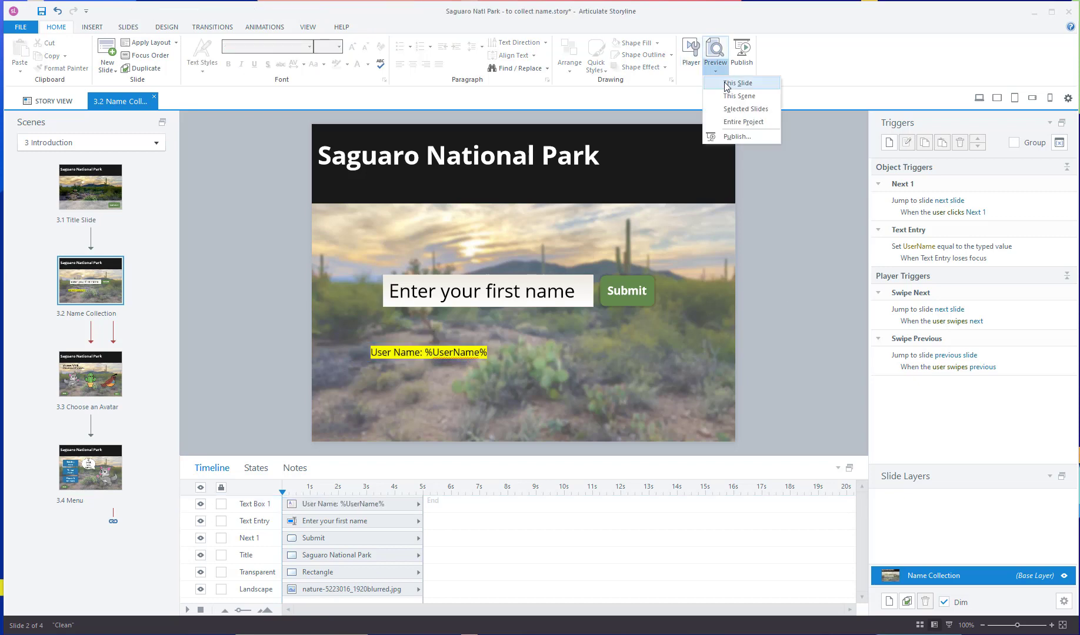
left_click(727, 86)
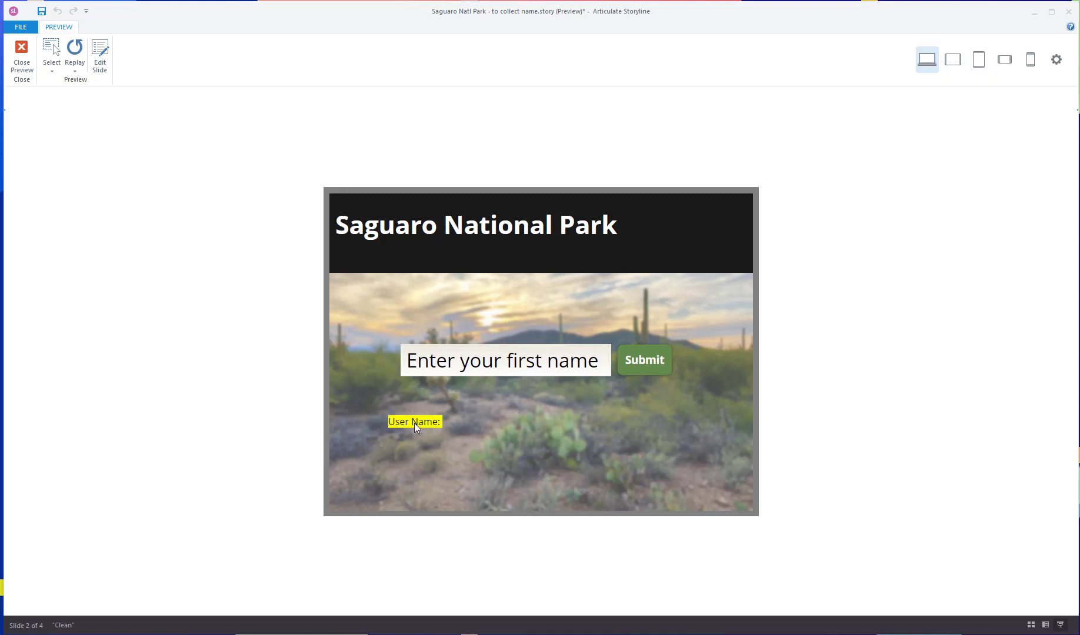
left_click(477, 366)
type("Lindsay")
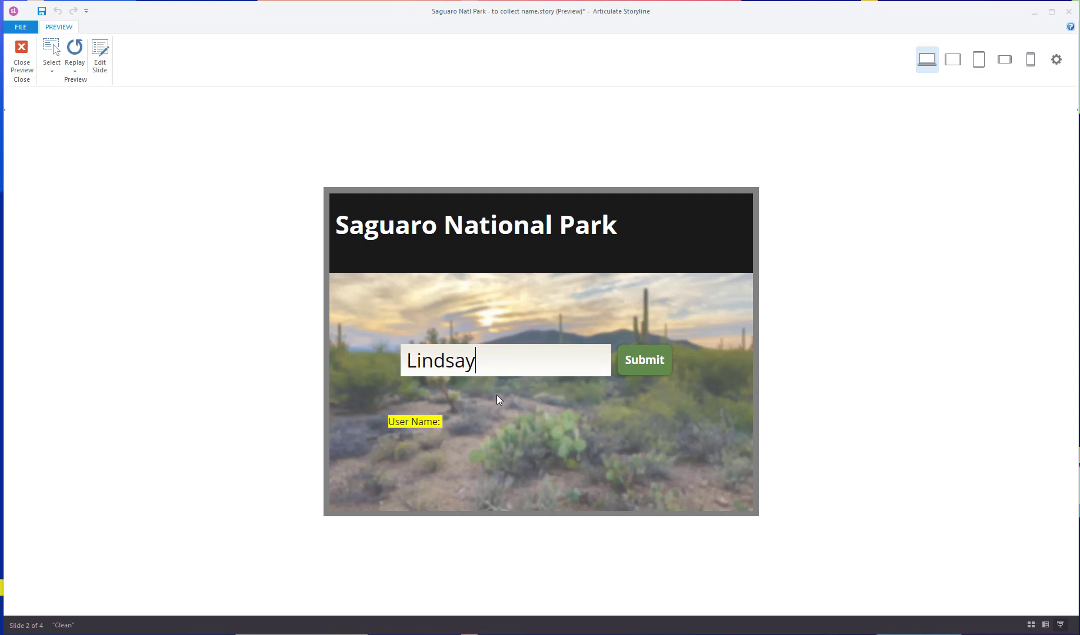
left_click(497, 395)
double_click(467, 366)
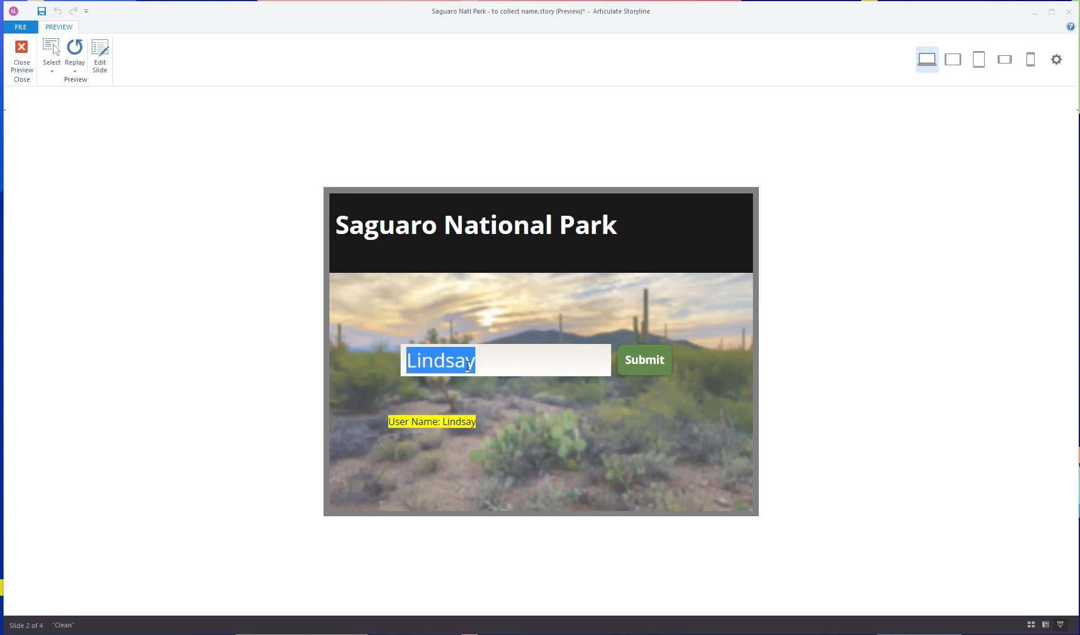
type("Rocko")
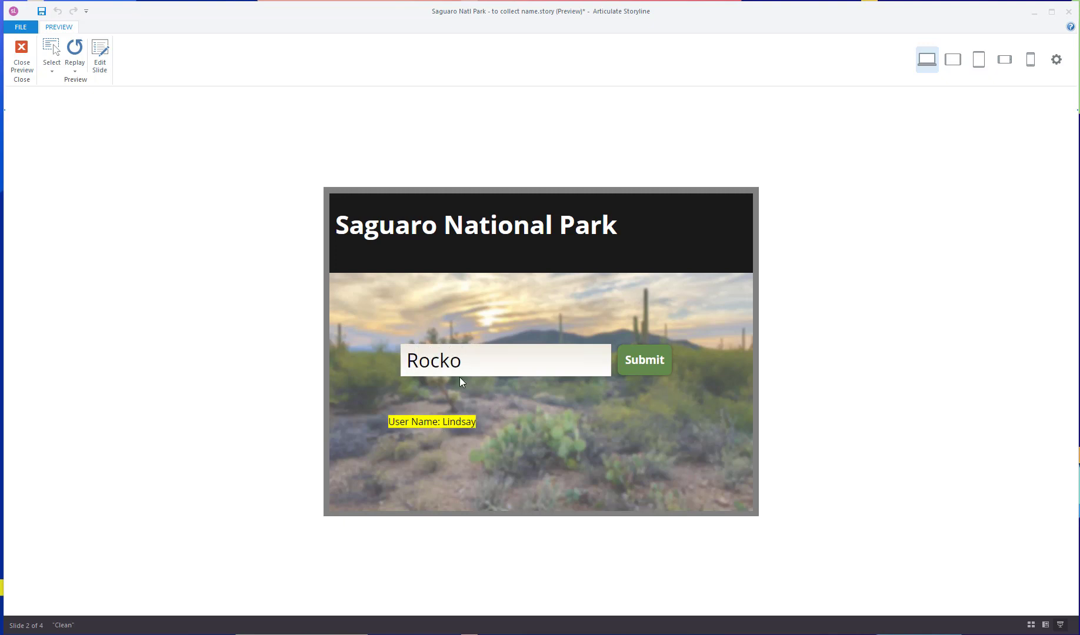
left_click(464, 387)
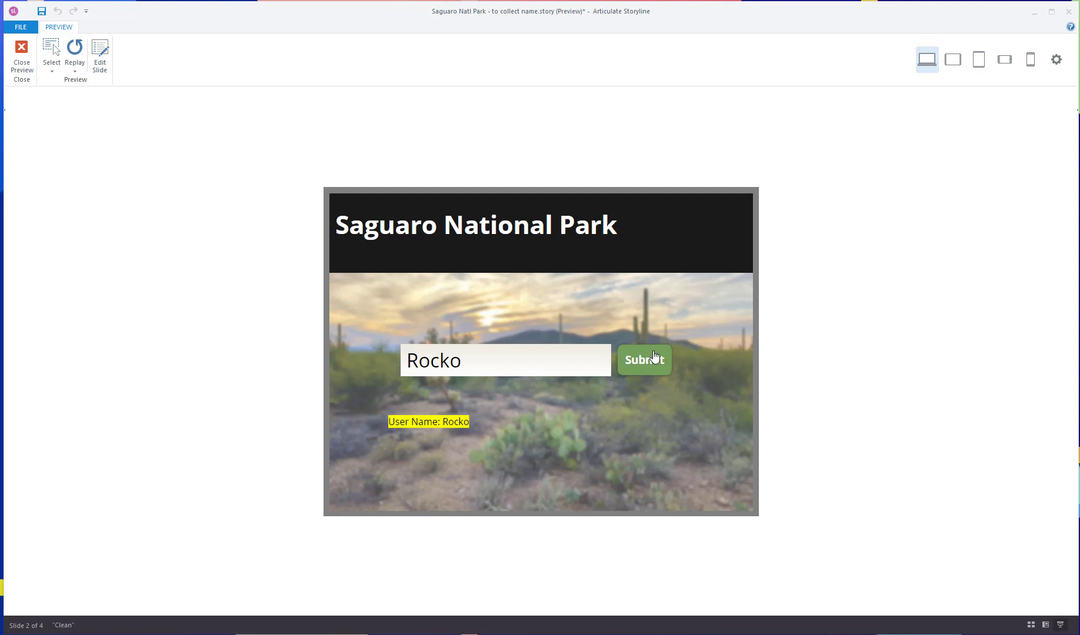
left_click(33, 68)
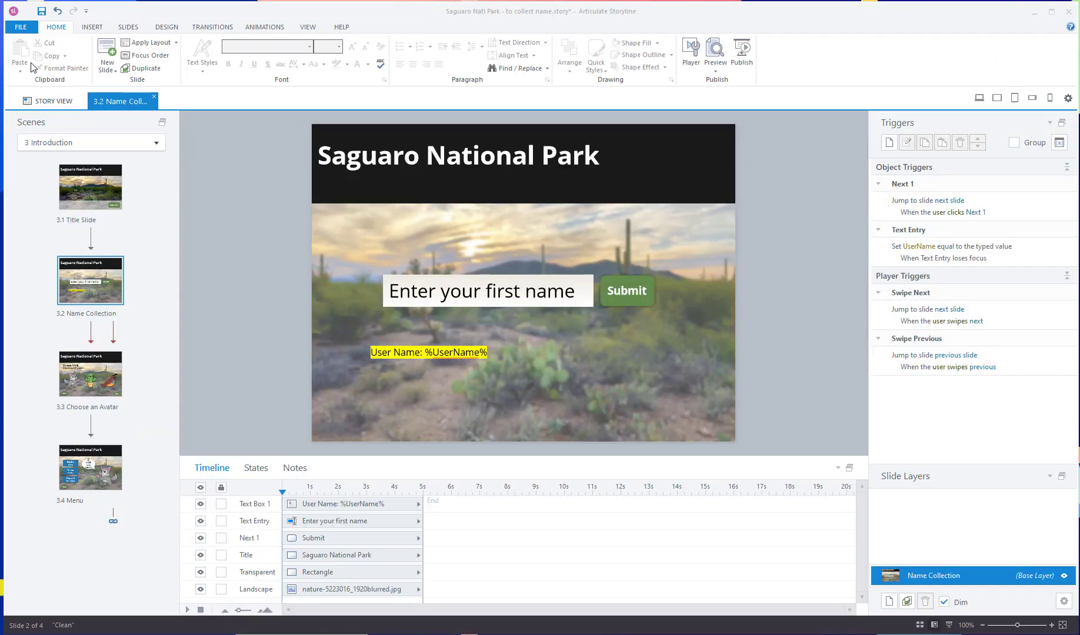
Step: Review the Submit and name-field triggers, park the User Name label off-slide left, and show project variables
left_click(632, 276)
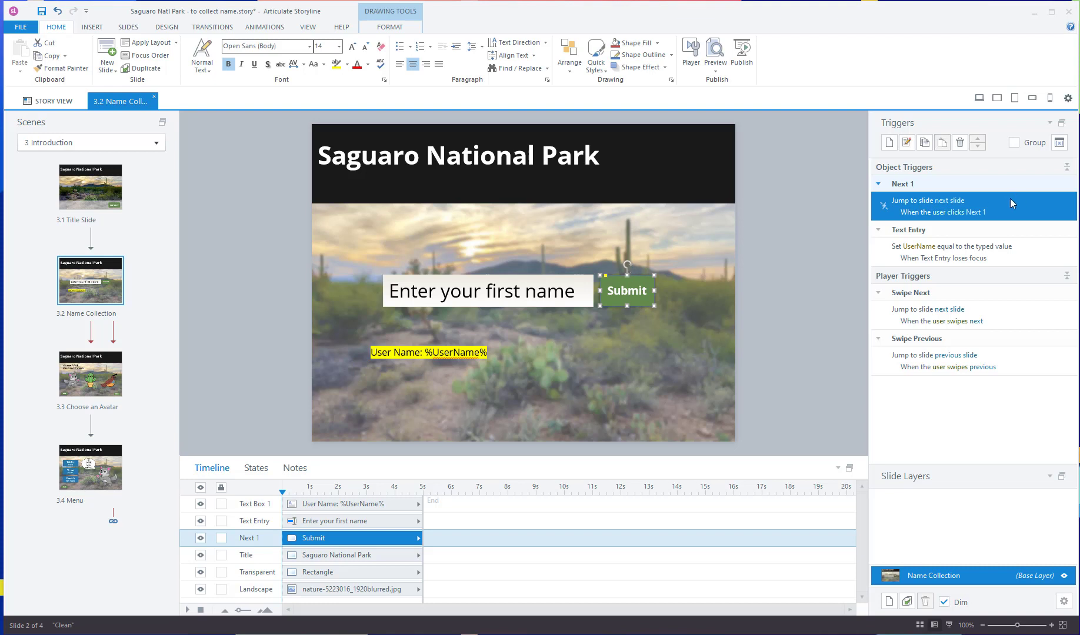
left_click(494, 290)
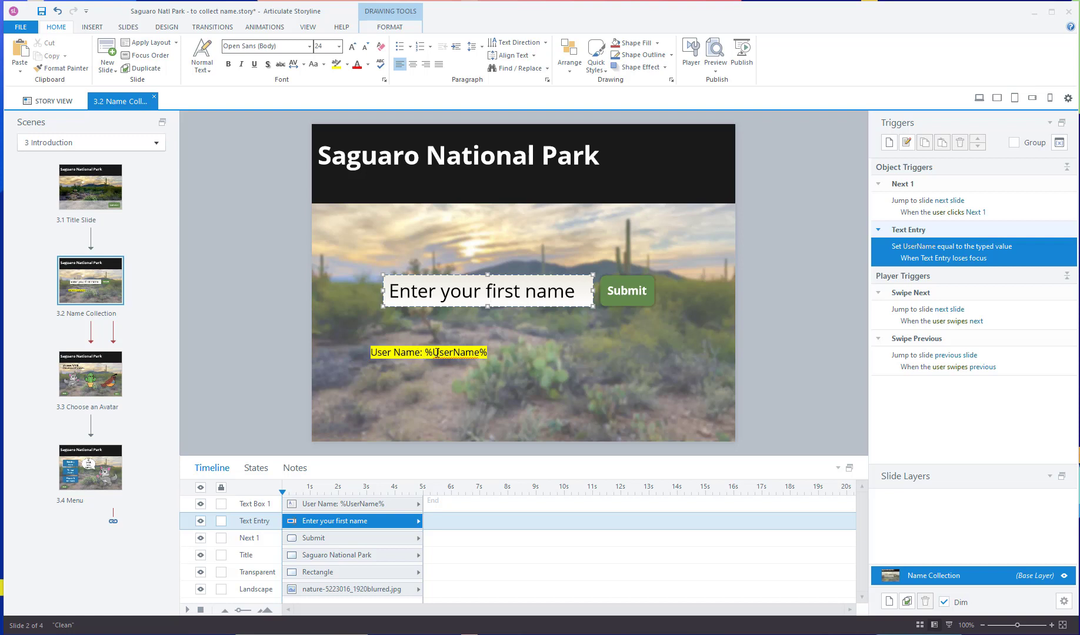
left_click(779, 343)
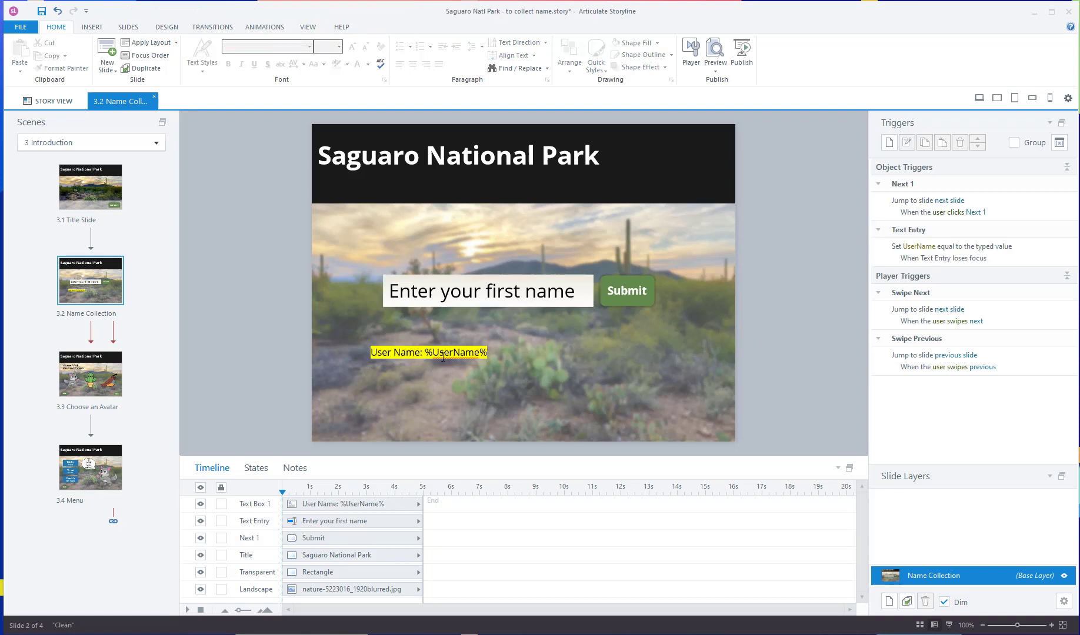
left_click_drag(443, 357, 251, 264)
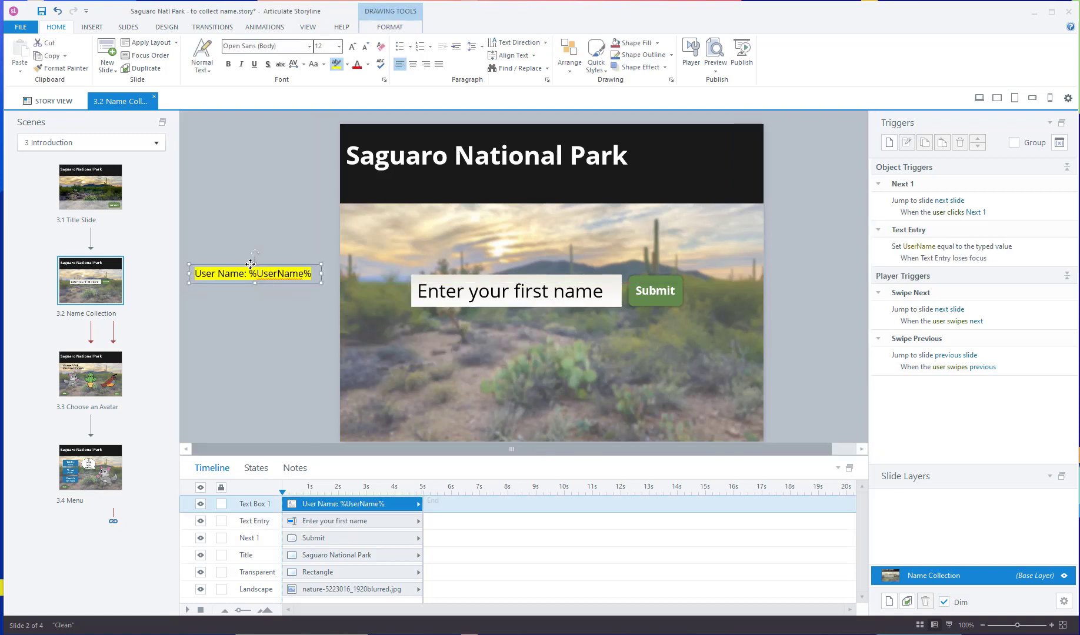
left_click(1059, 144)
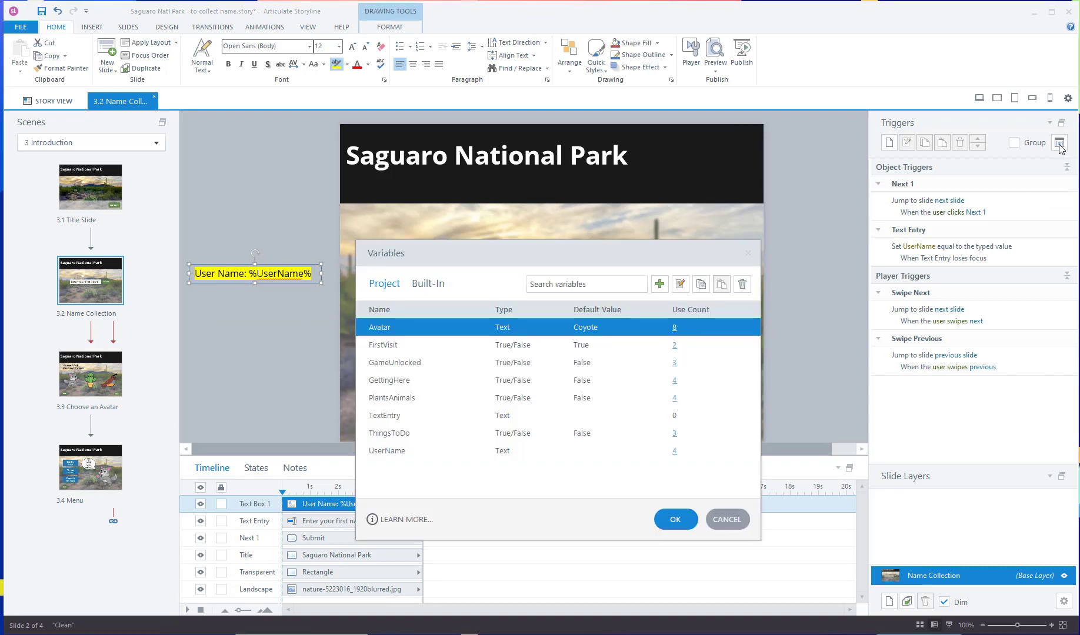
Step: Enter 'Friend' in UserName's Default Value cell and confirm the Variables dialog
left_click(402, 450)
left_click(507, 456)
left_click(596, 458)
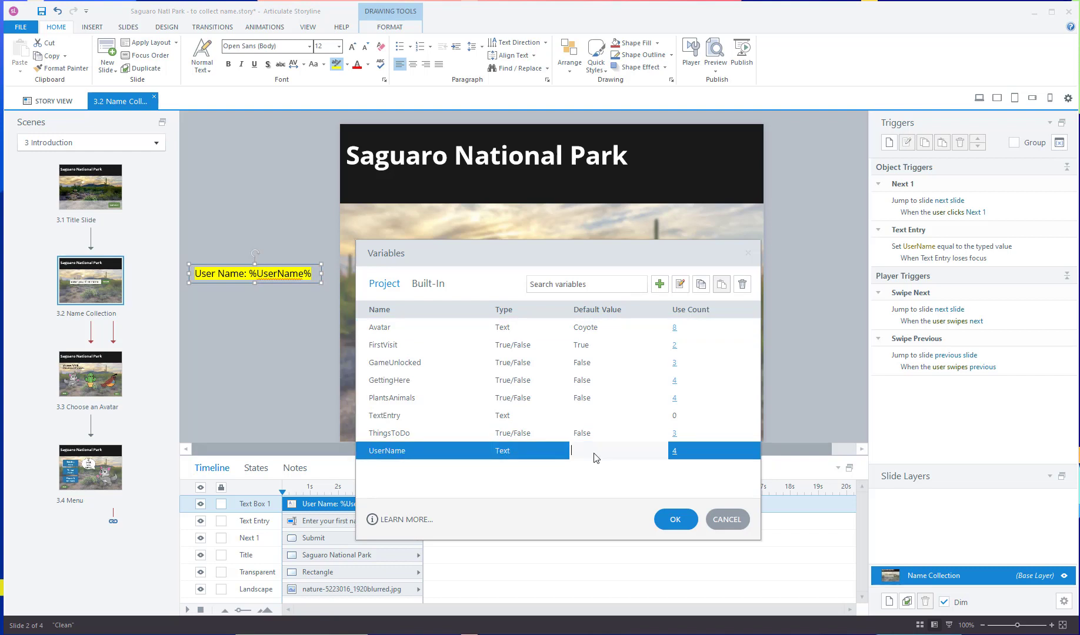
type("Friend")
left_click(670, 520)
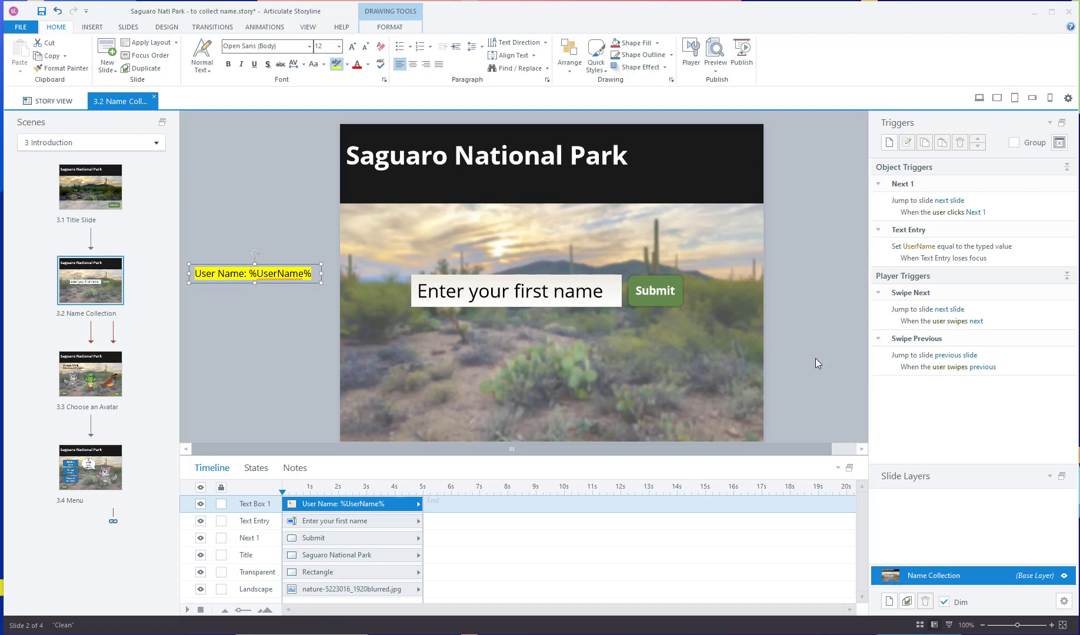
Step: On Choose an Avatar, replace NAME in the Welcome text with the %UserName% reference
left_click(88, 380)
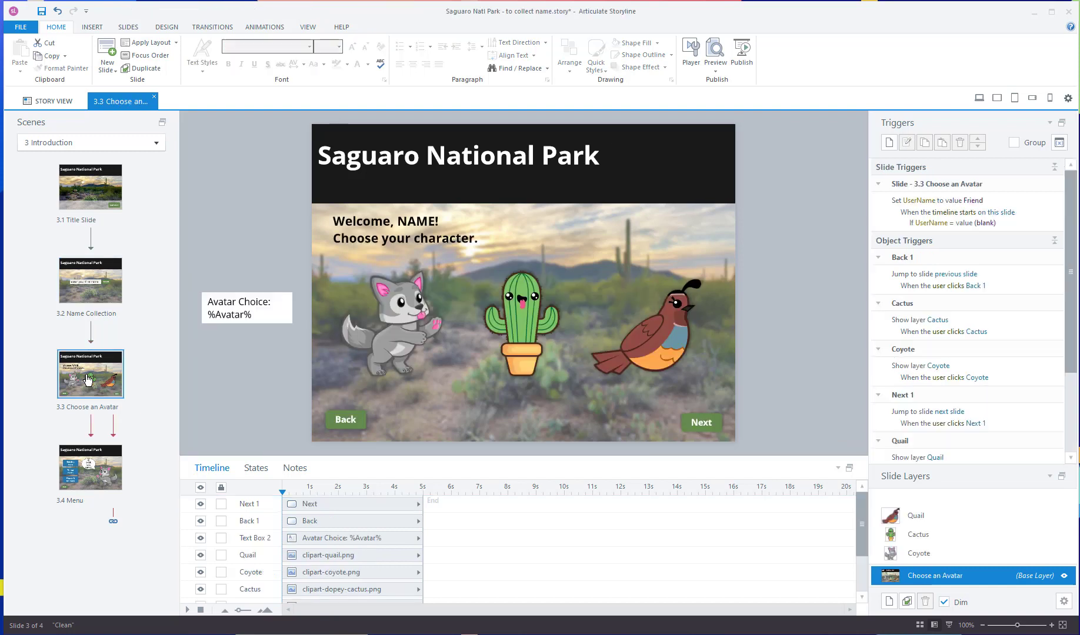
left_click(421, 221)
double_click(421, 221)
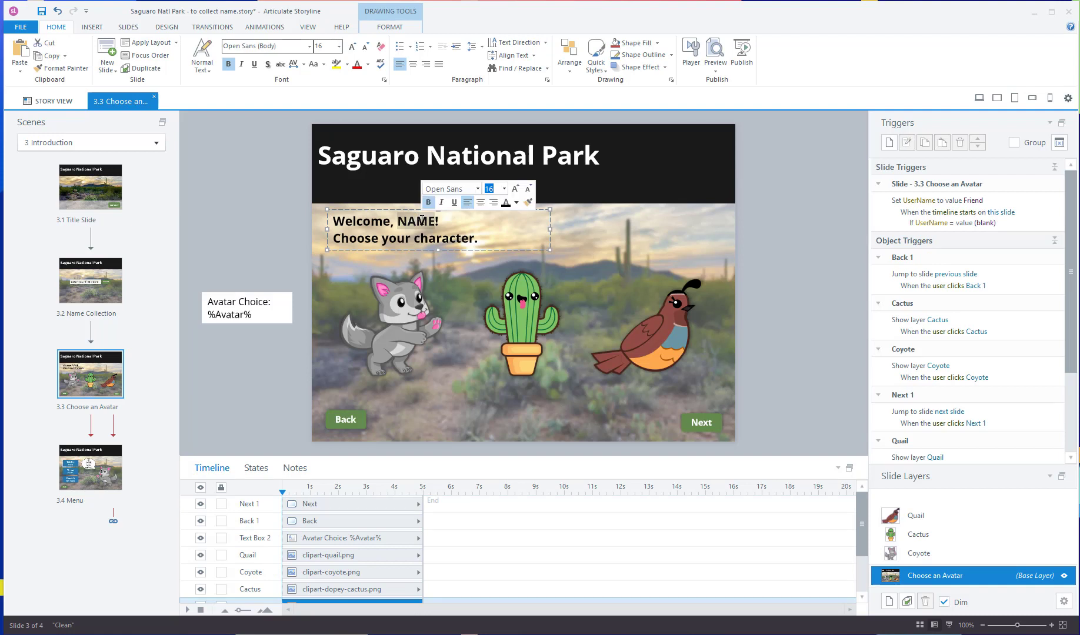
key("BackSpace")
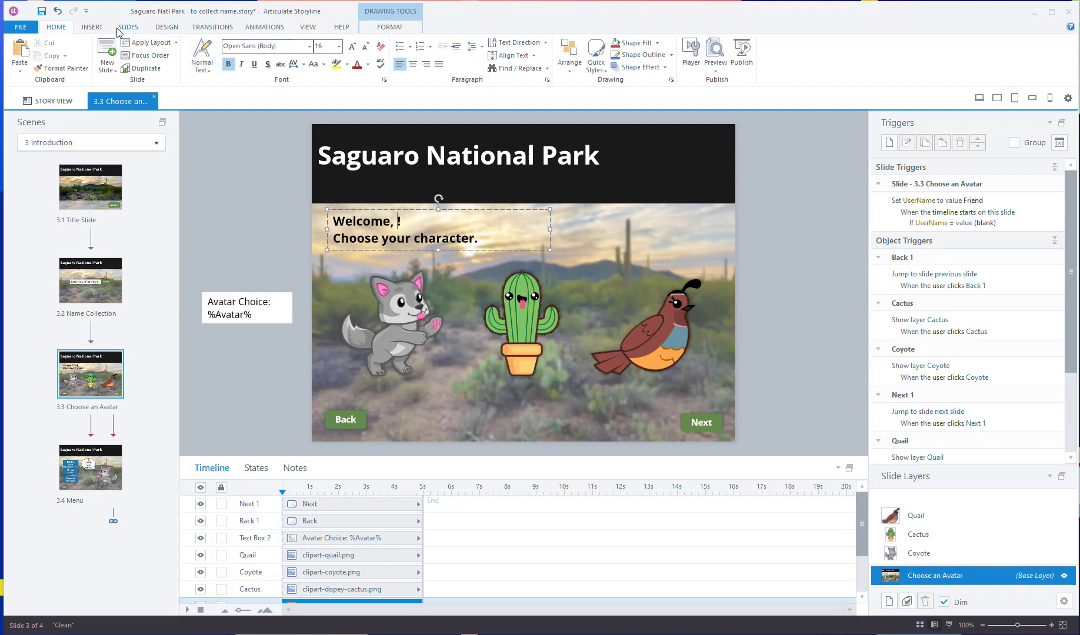
left_click(94, 28)
left_click(554, 57)
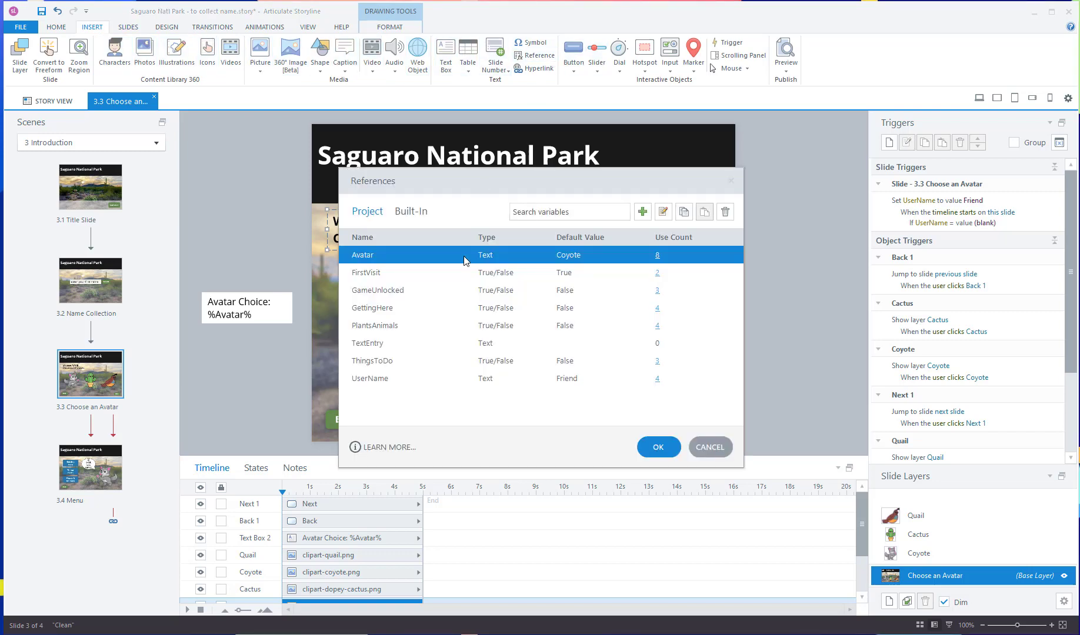
double_click(391, 377)
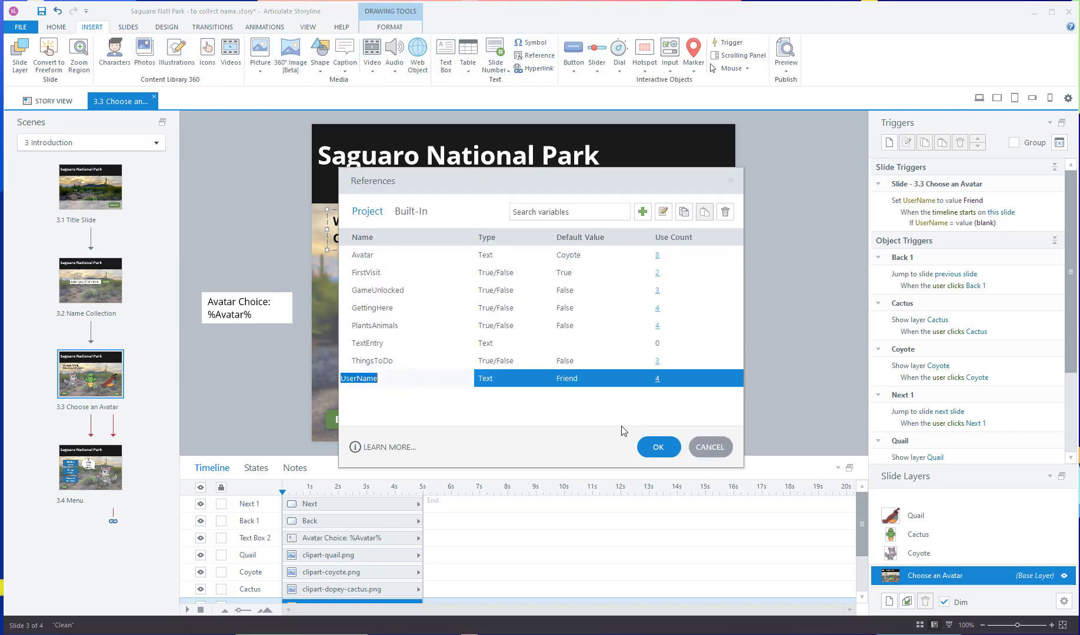
left_click(659, 447)
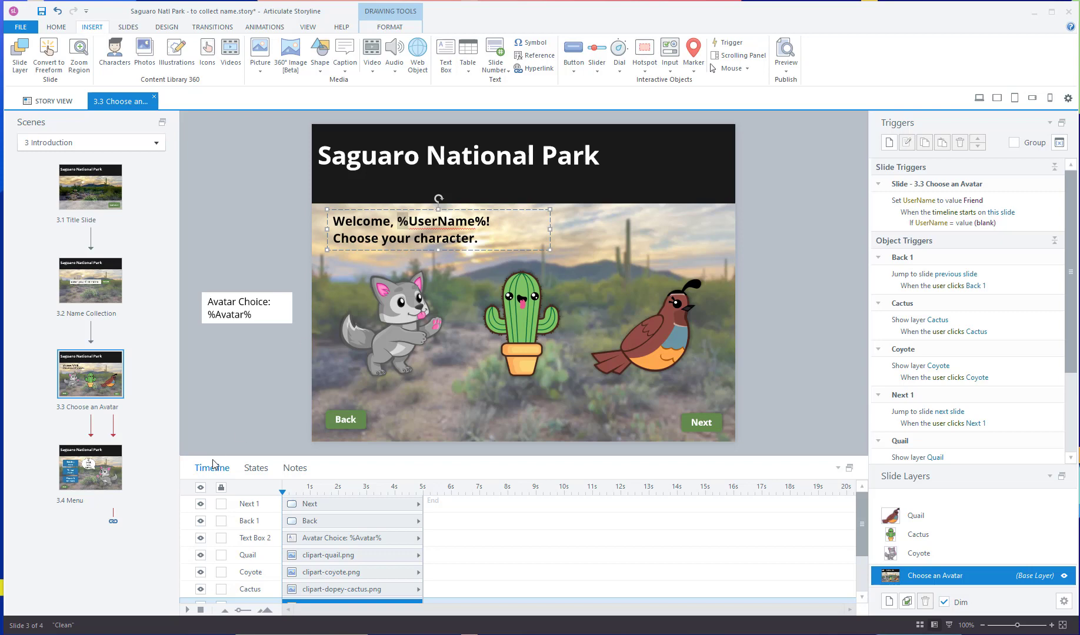
Step: On the Menu slide, swap NAME in the speech bubble for %UserName%, then return to Name Collection
left_click(95, 466)
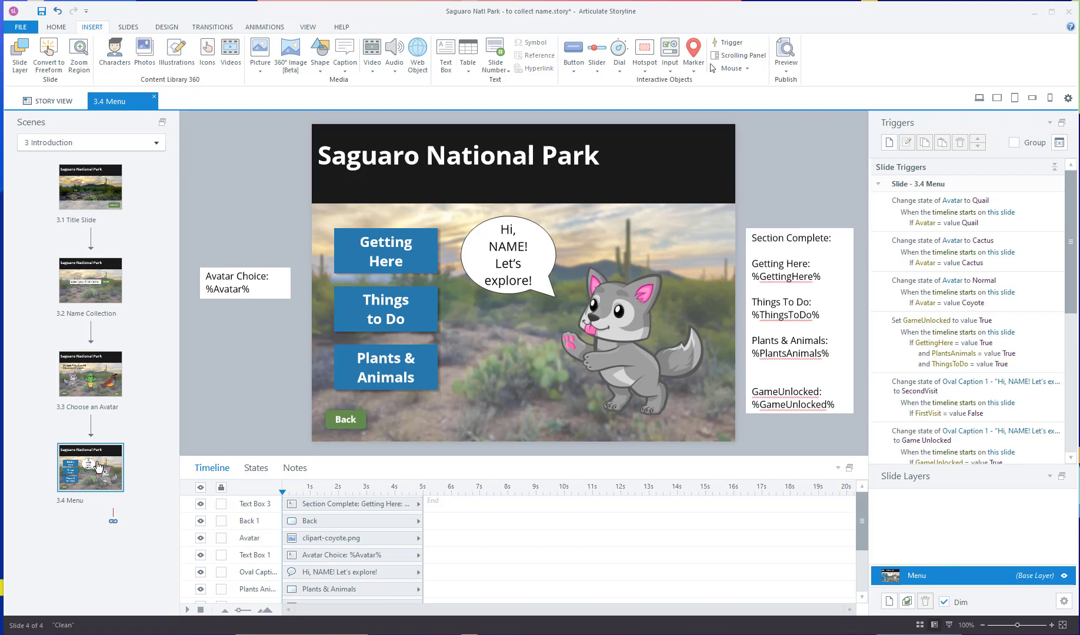
left_click(516, 245)
double_click(515, 246)
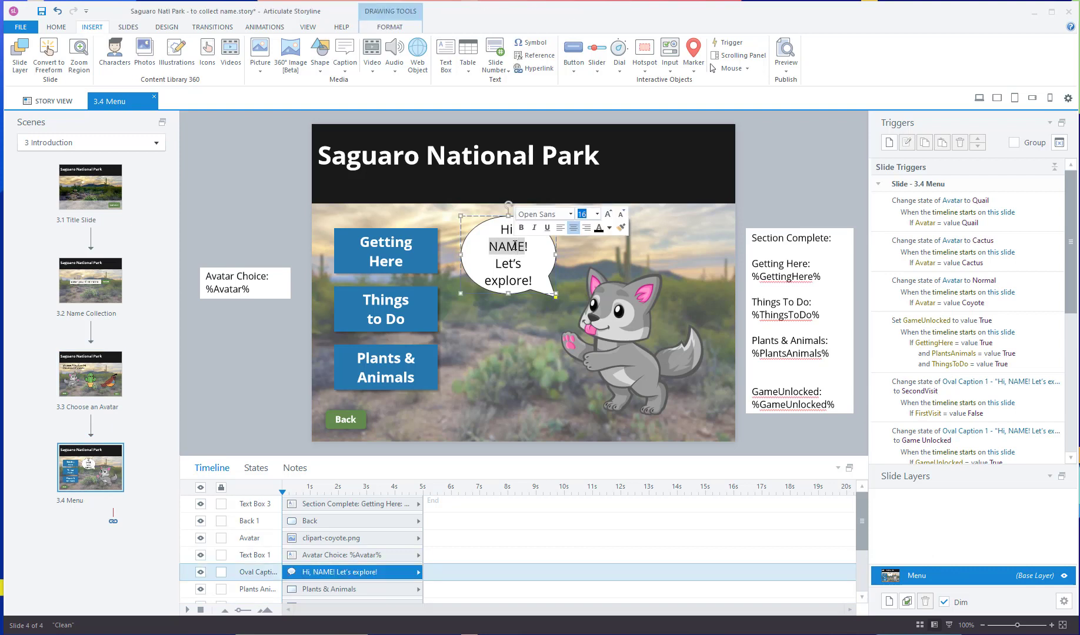
key("BackSpace")
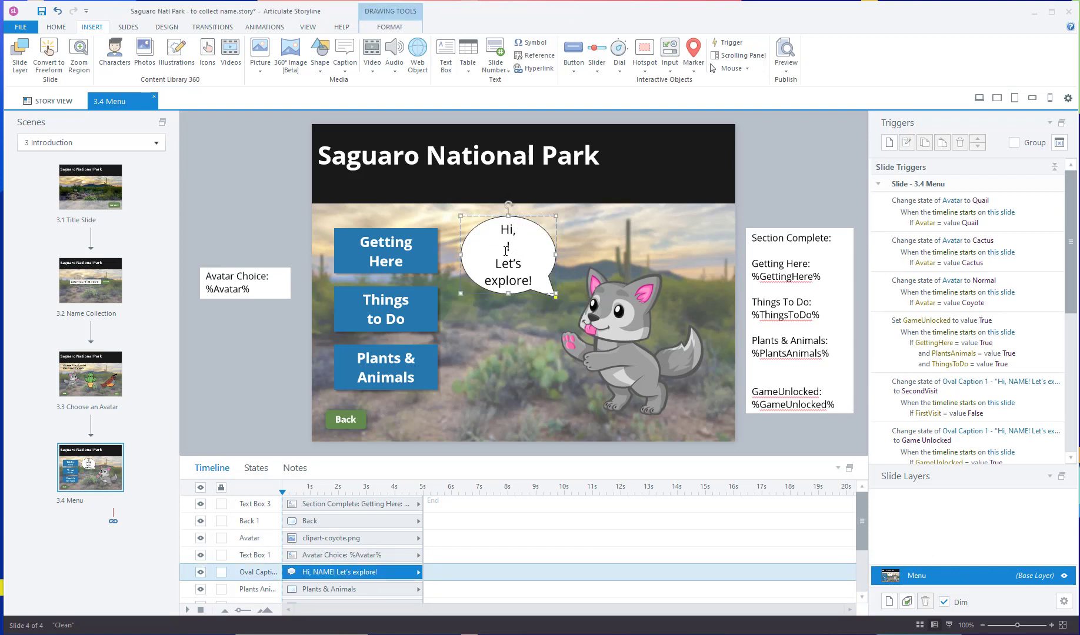
left_click(536, 58)
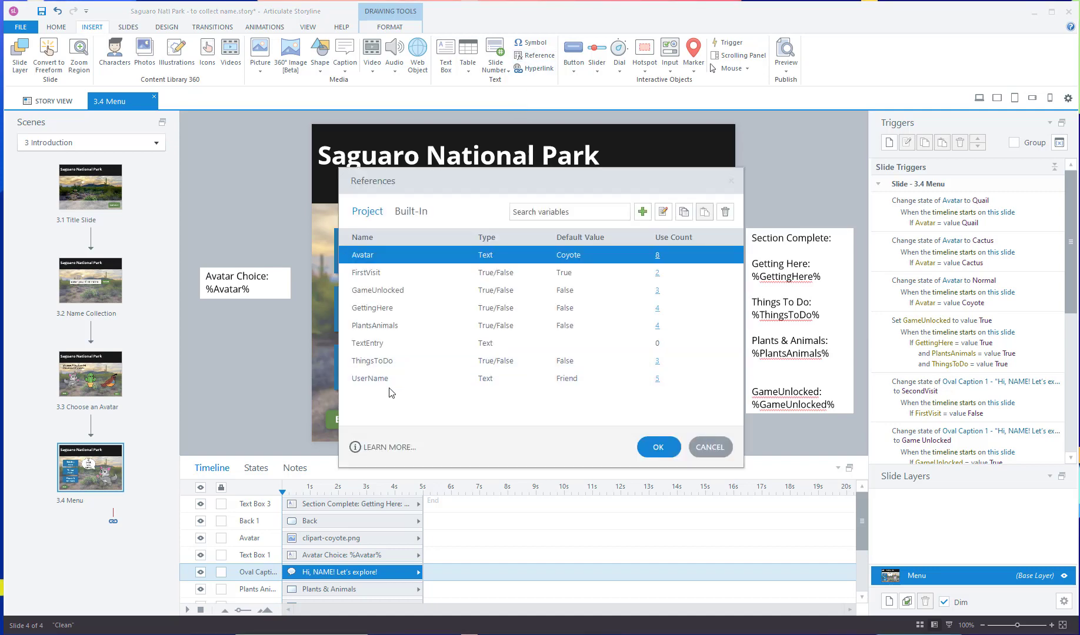
left_click(369, 378)
left_click(653, 447)
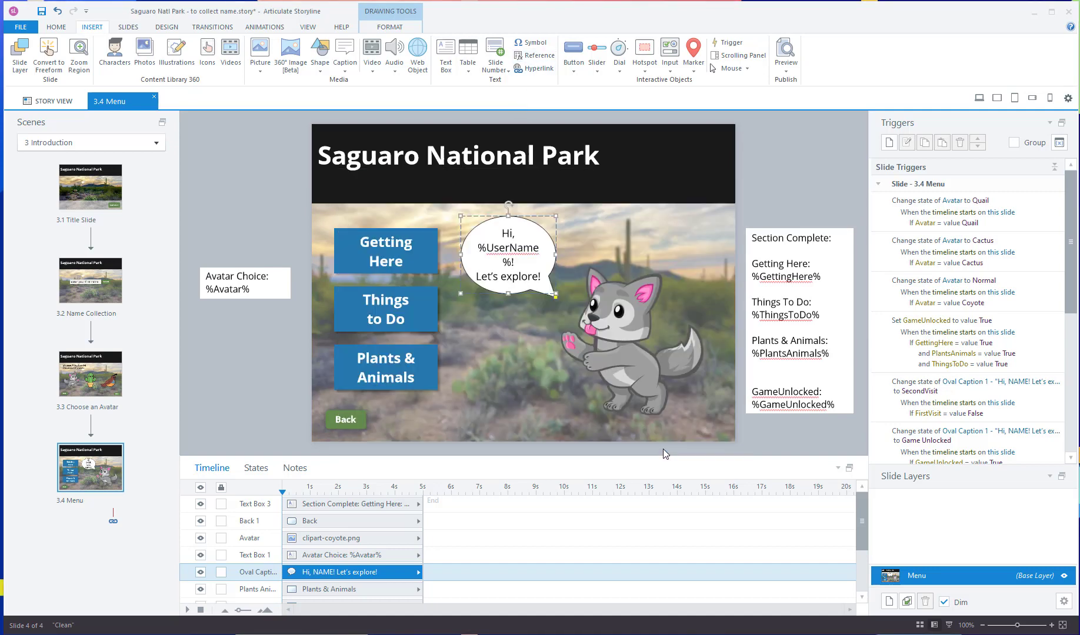
left_click(86, 388)
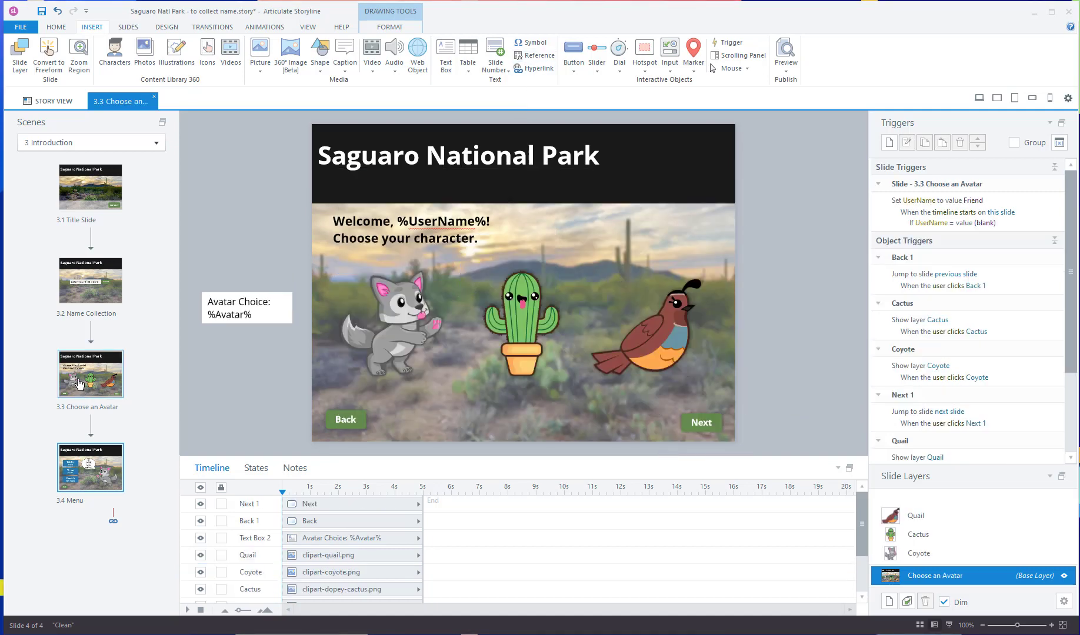
left_click(85, 291)
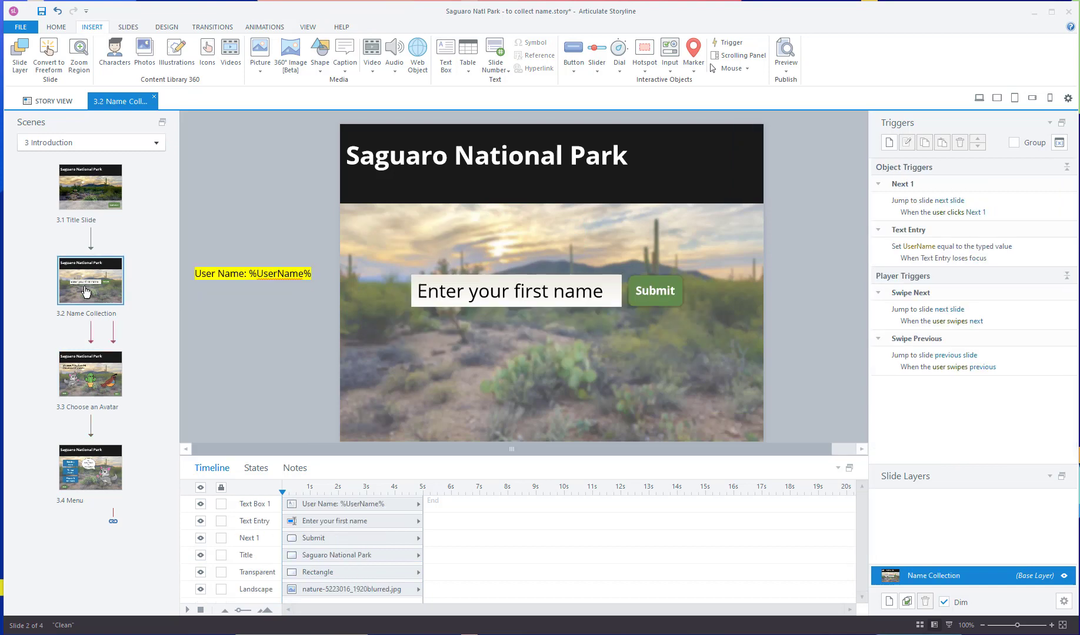
Step: Preview this scene, replace the default 'Friend' with a first name, submit, and check the greetings
left_click(789, 69)
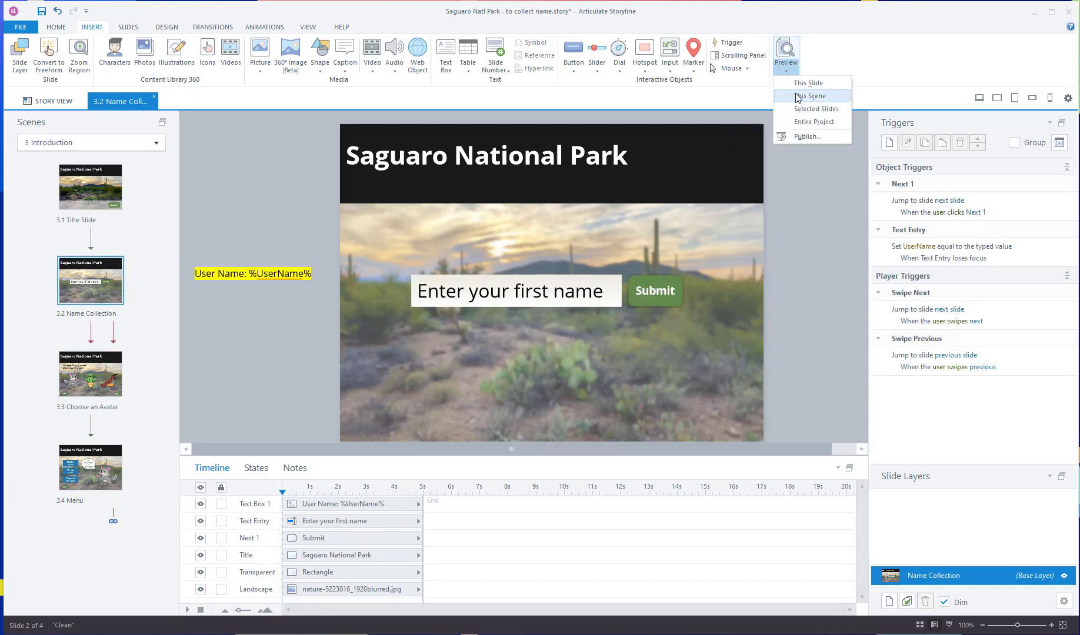
left_click(798, 96)
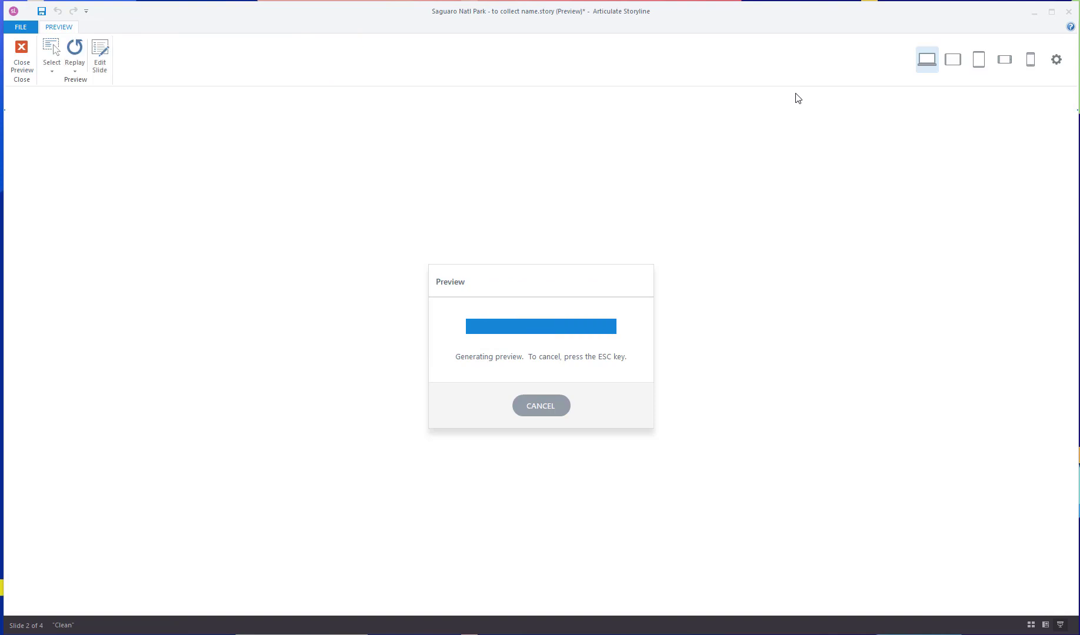
left_click(696, 478)
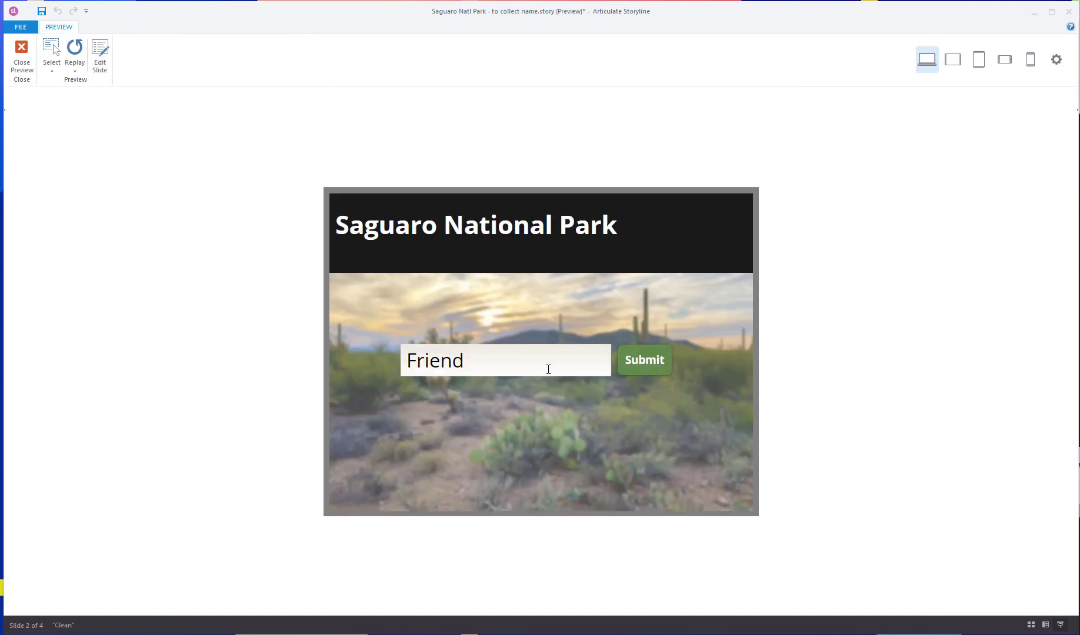
double_click(436, 359)
type("Lindsay")
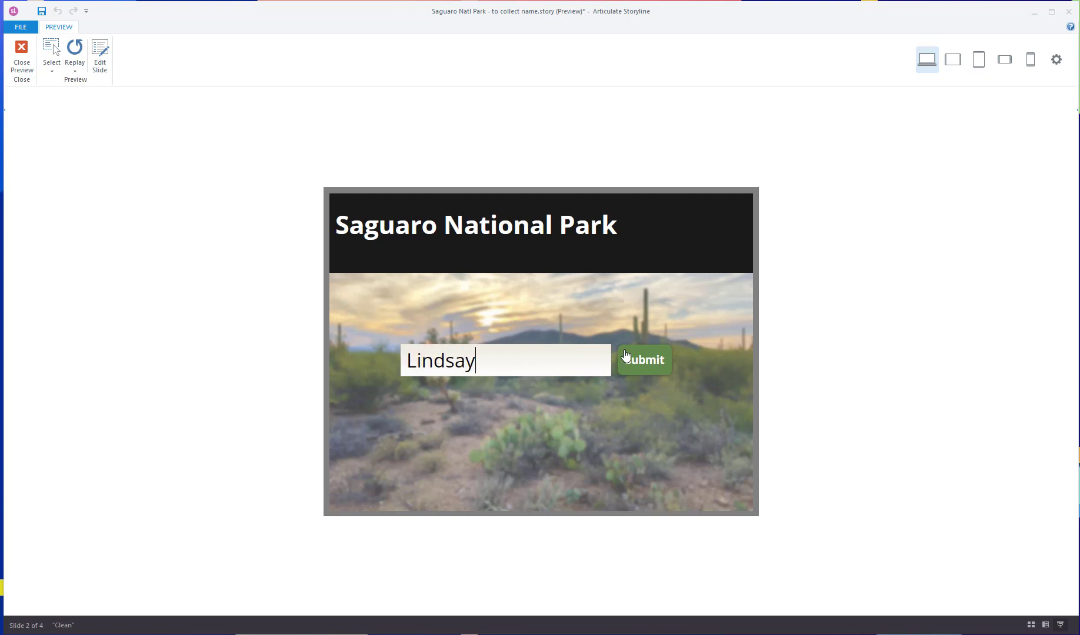
left_click(649, 365)
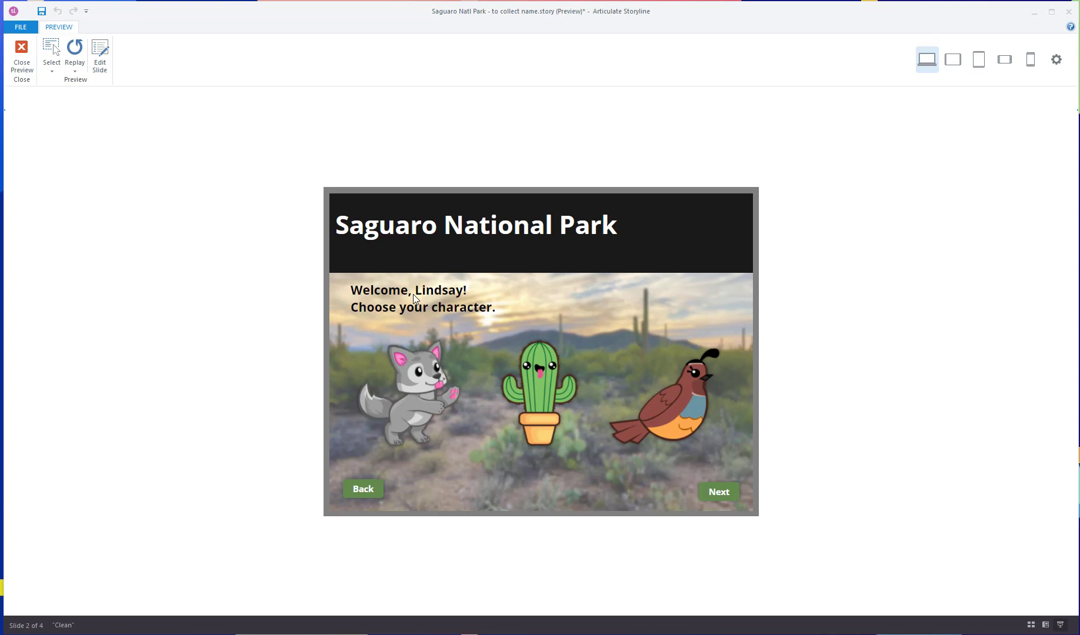
left_click(719, 490)
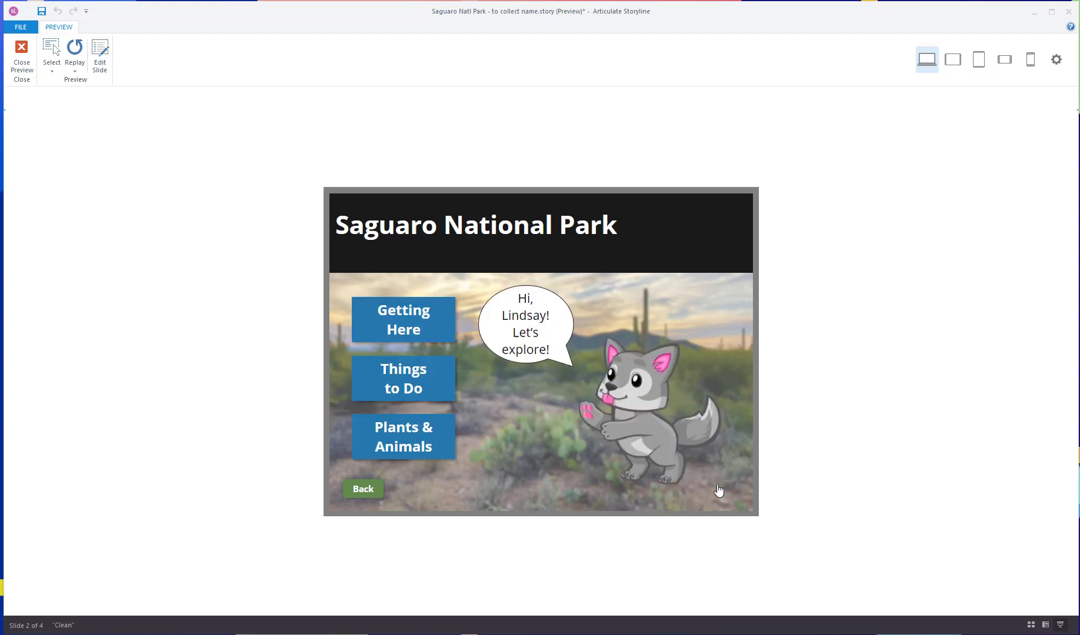
left_click(22, 50)
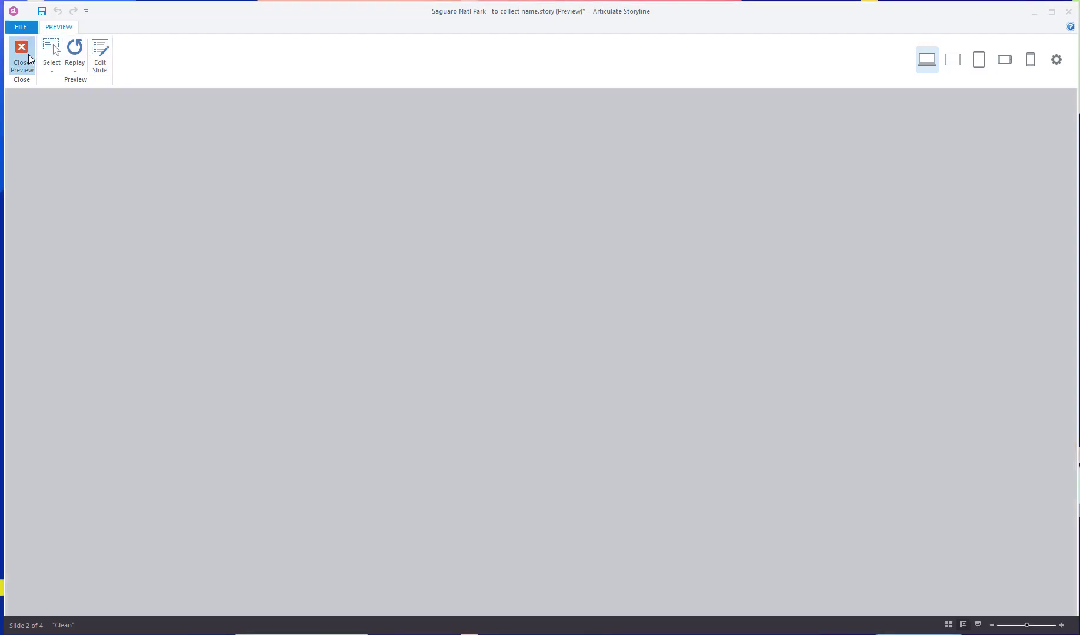
Step: Delete 'Friend' from UserName's Default Value cell, confirm, and go to slide 3.3 Choose an Avatar
left_click(1058, 143)
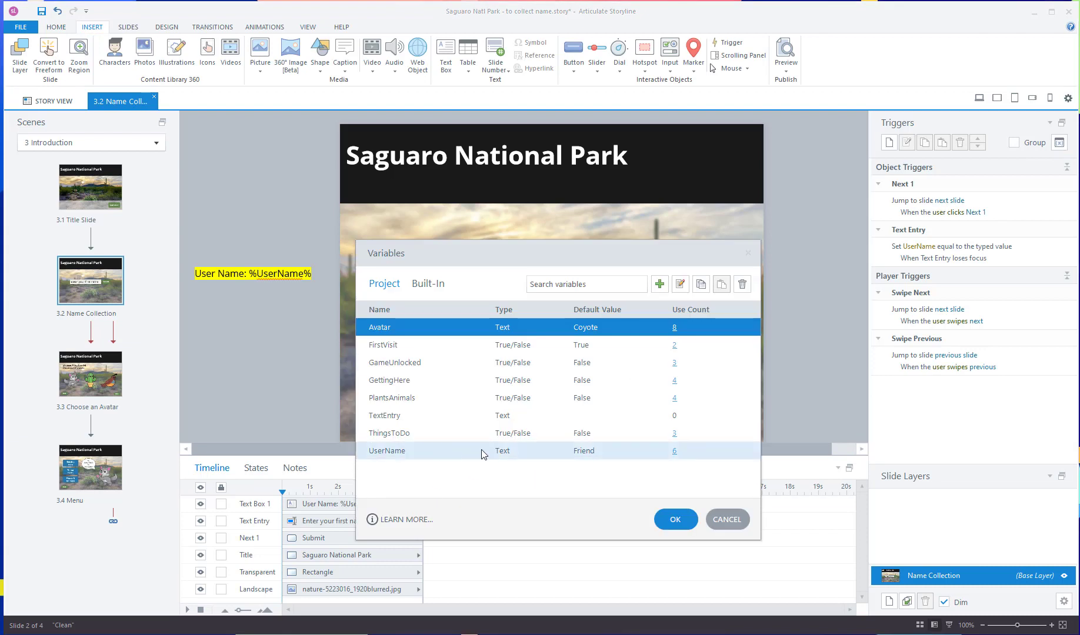
left_click(524, 452)
double_click(587, 450)
left_click(587, 448)
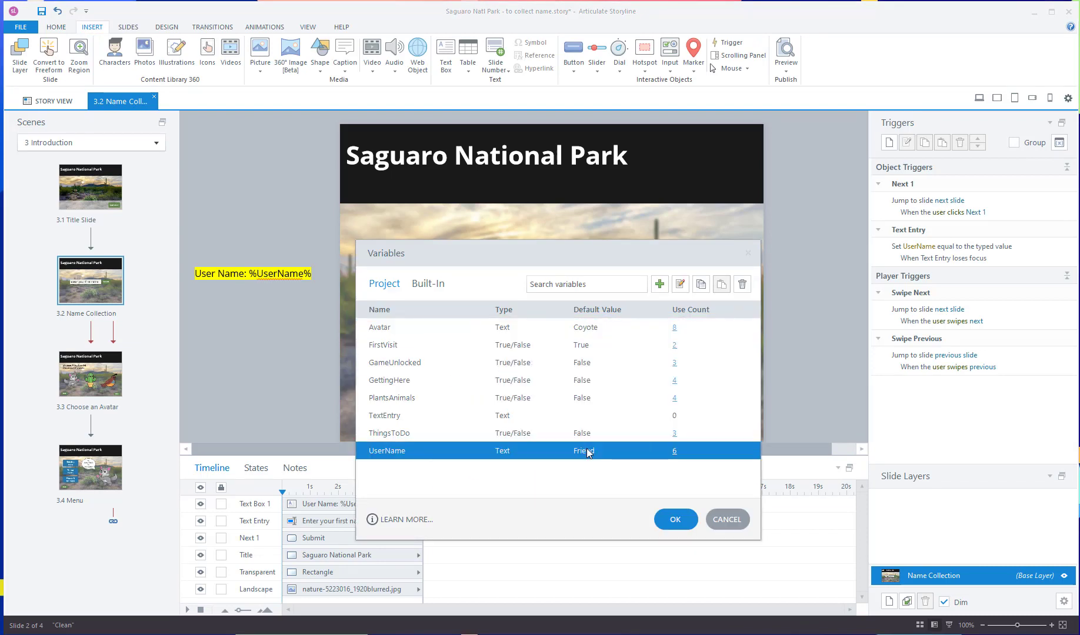
left_click(586, 449)
key("BackSpace")
key("BackSpace")
key("BackSpace")
key("BackSpace")
key("BackSpace")
key("BackSpace")
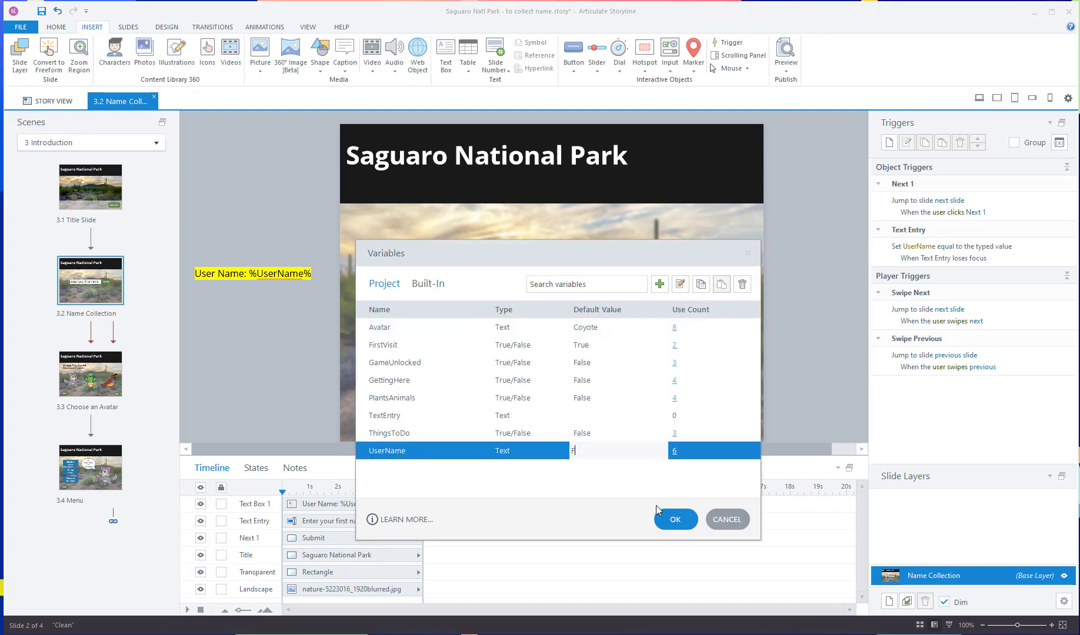
left_click(677, 519)
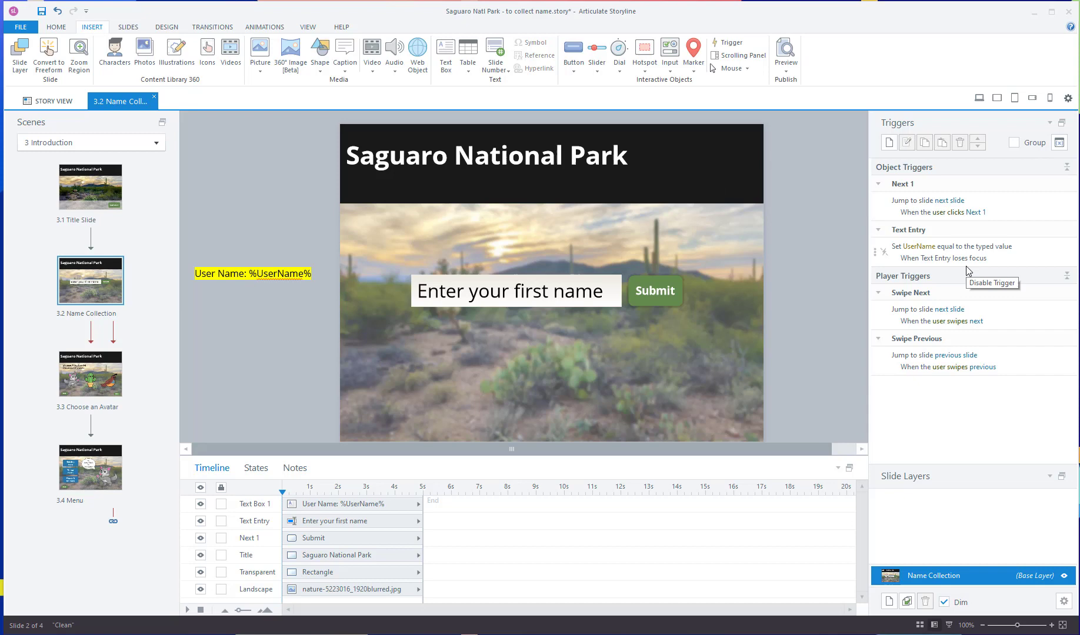
left_click(67, 369)
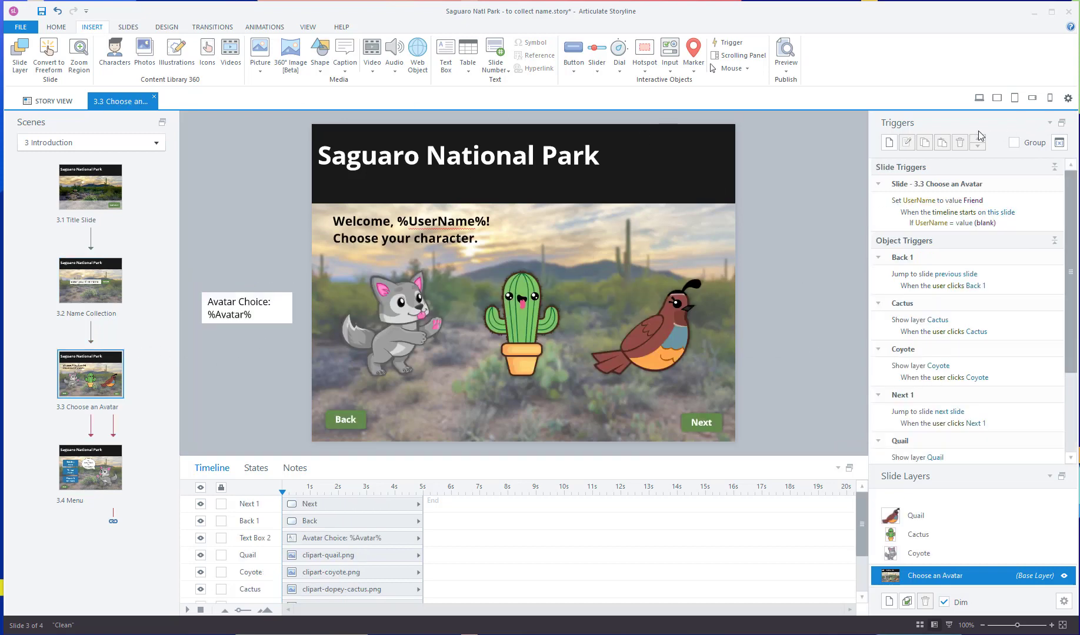
Step: Add a slide trigger setting UserName to 'Friend' when the timeline starts, if UserName is blank
left_click(889, 142)
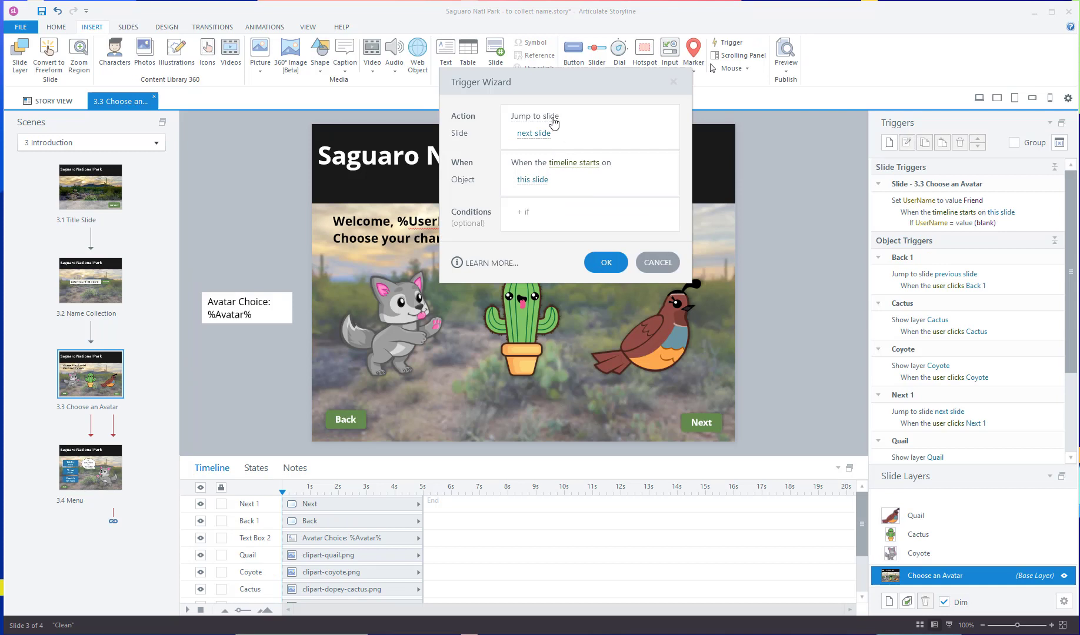
left_click(547, 119)
left_click(565, 474)
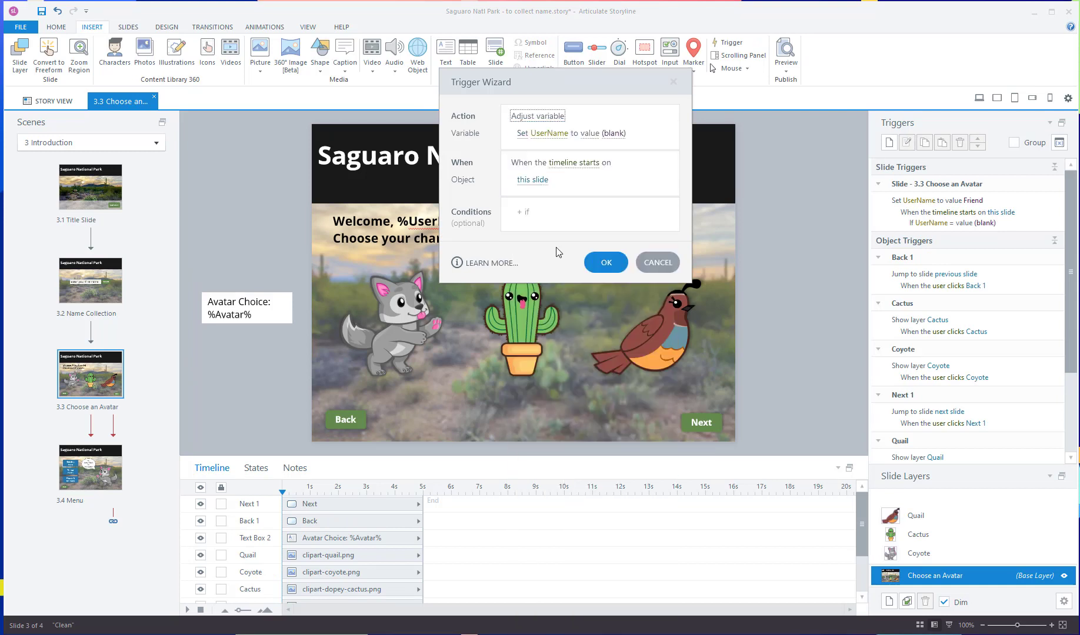
left_click(613, 135)
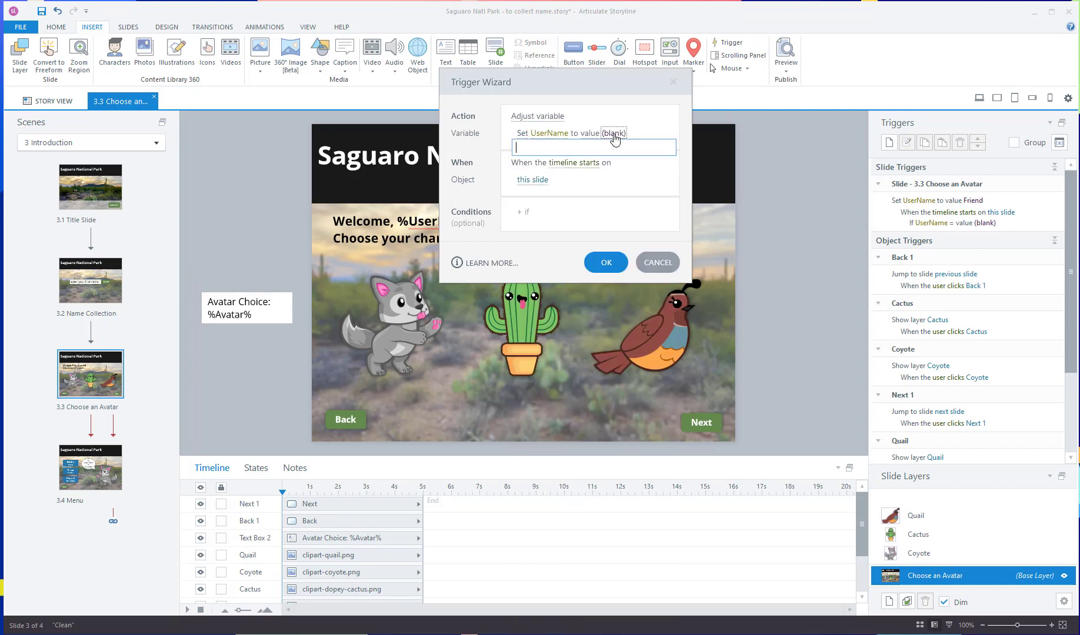
type("Friend")
left_click(558, 213)
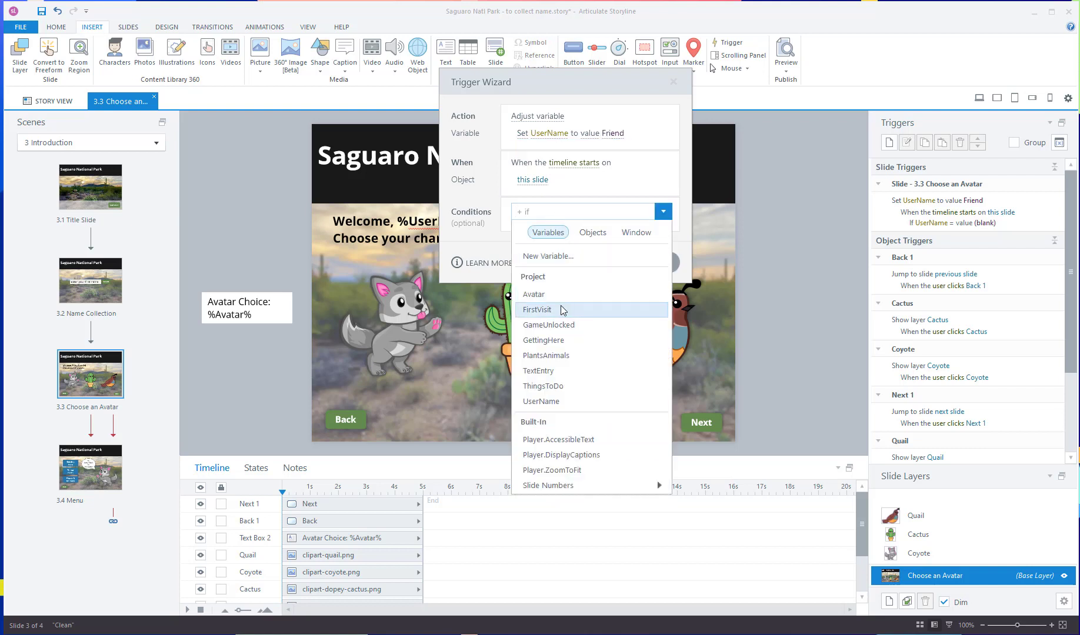
left_click(550, 402)
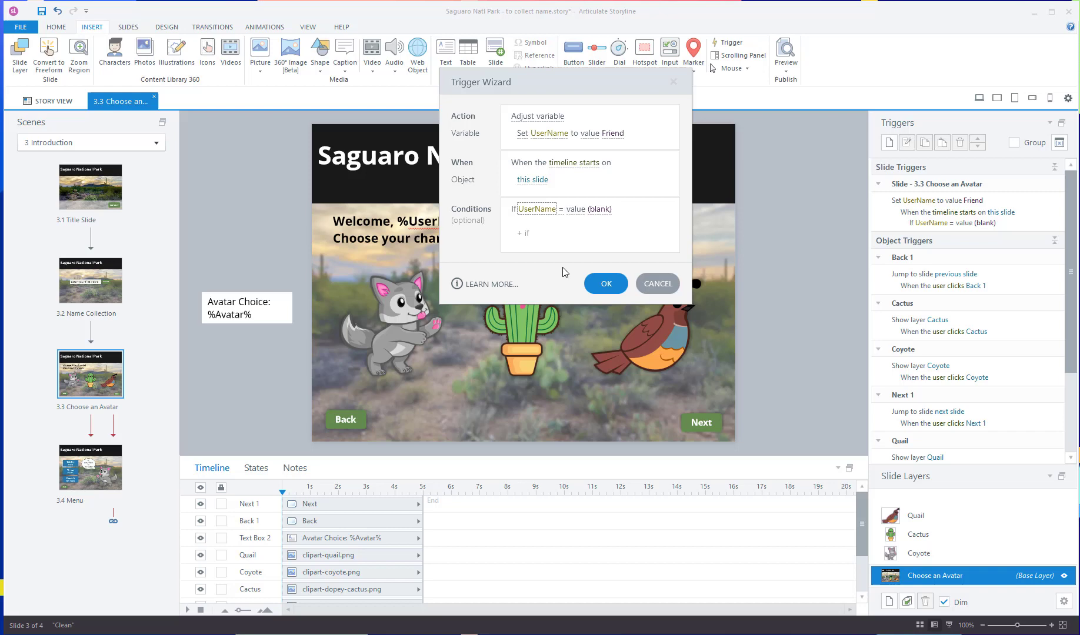
left_click(606, 284)
Step: Check the name-entry trigger on slide 3.2, then delete the duplicate UserName trigger on slide 3.3
left_click(118, 290)
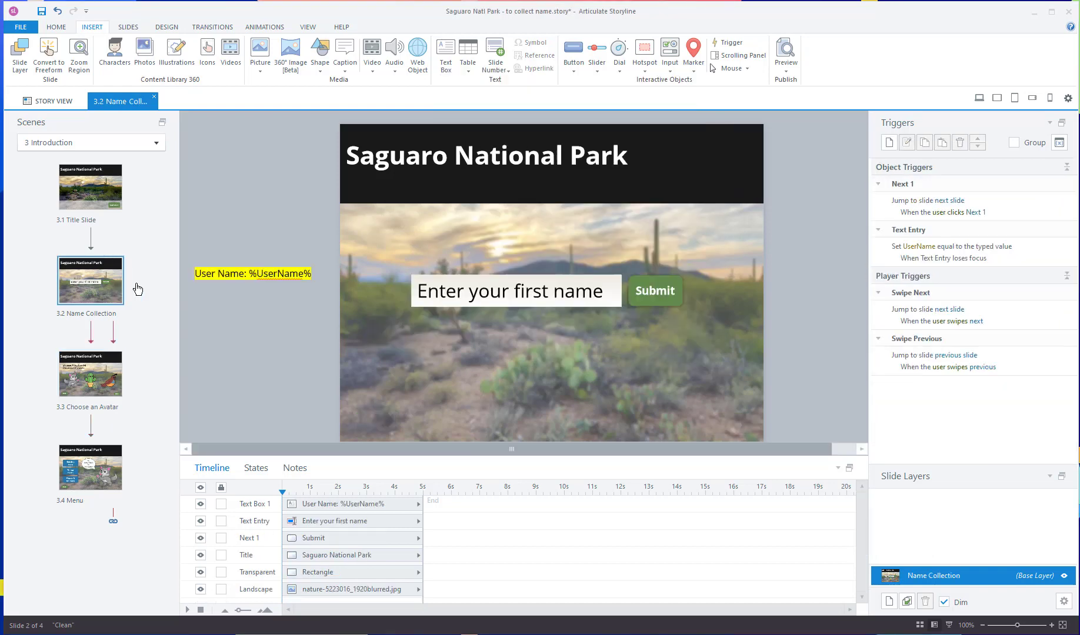
left_click(523, 297)
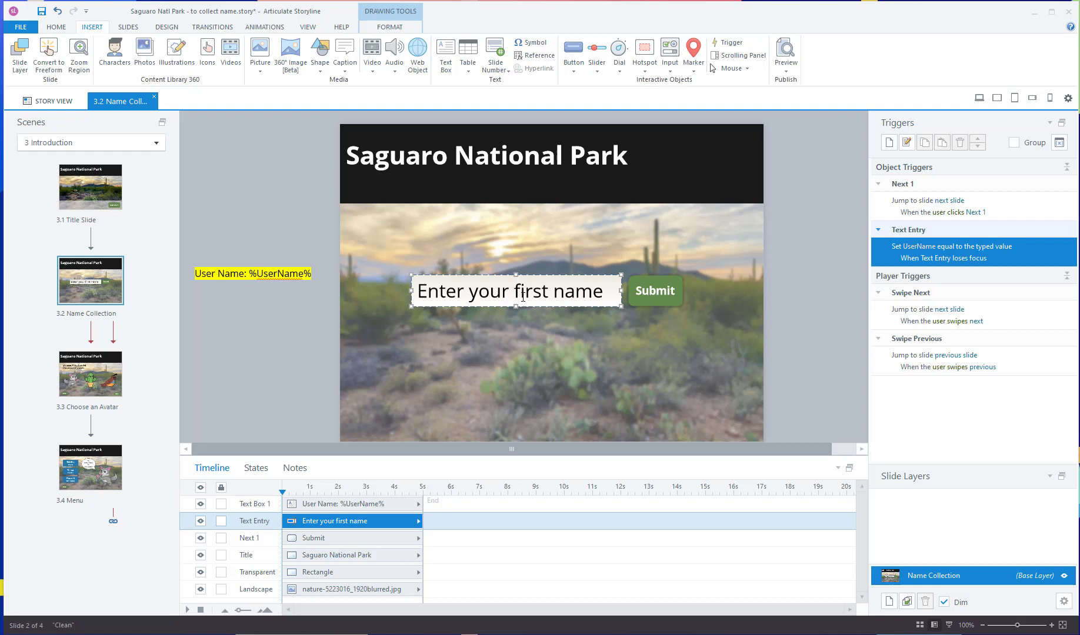
left_click(91, 381)
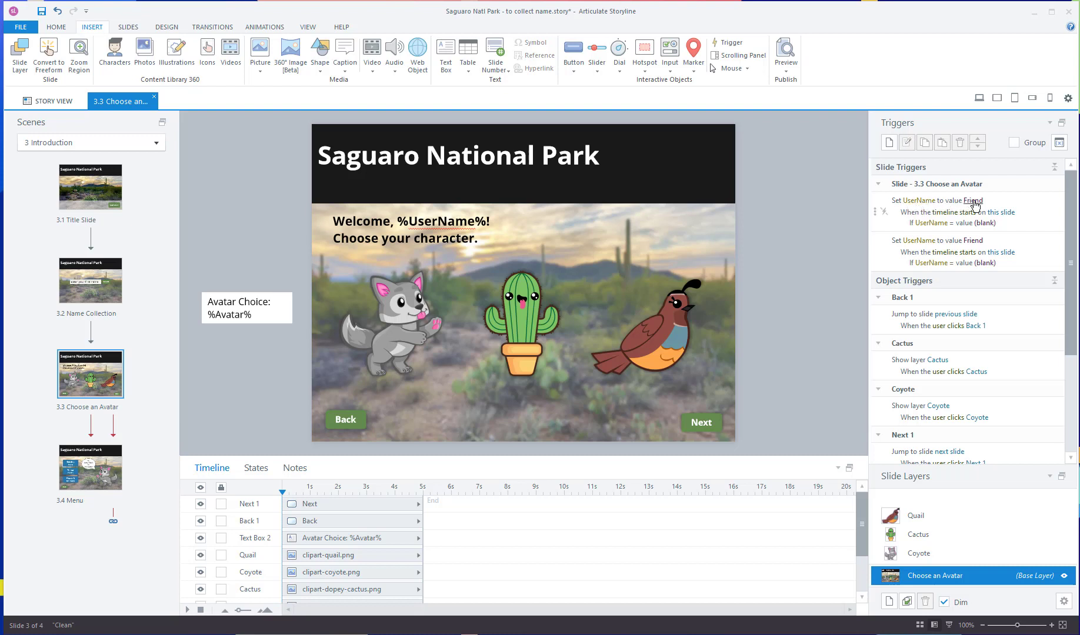
left_click(973, 240)
left_click(960, 143)
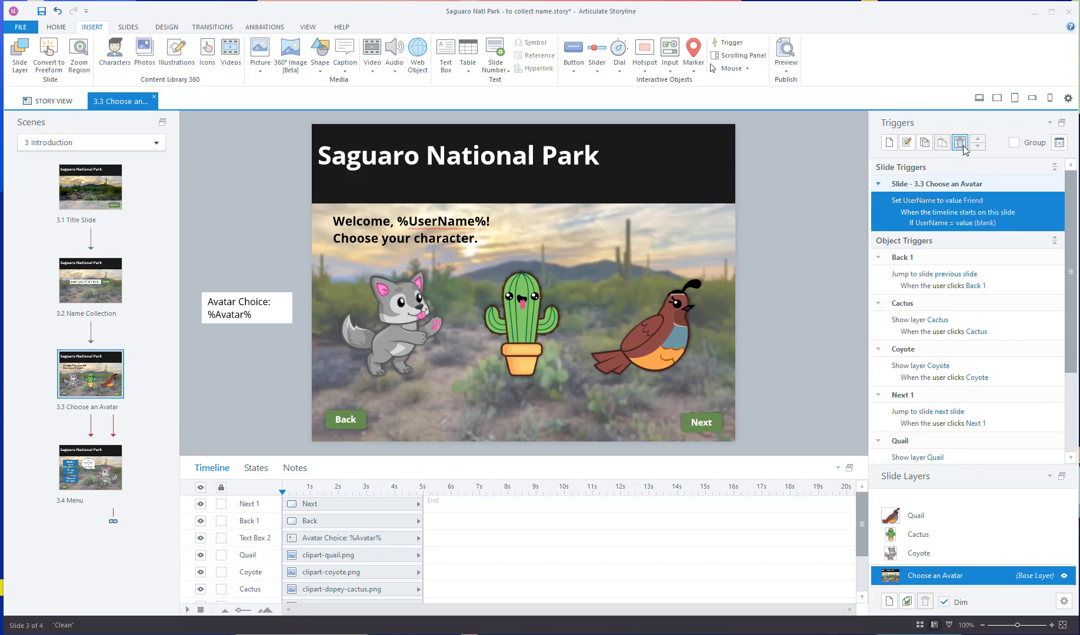
Step: Preview this scene and submit a blank name to see the 'Welcome, Friend!' greeting, then go back
left_click(786, 55)
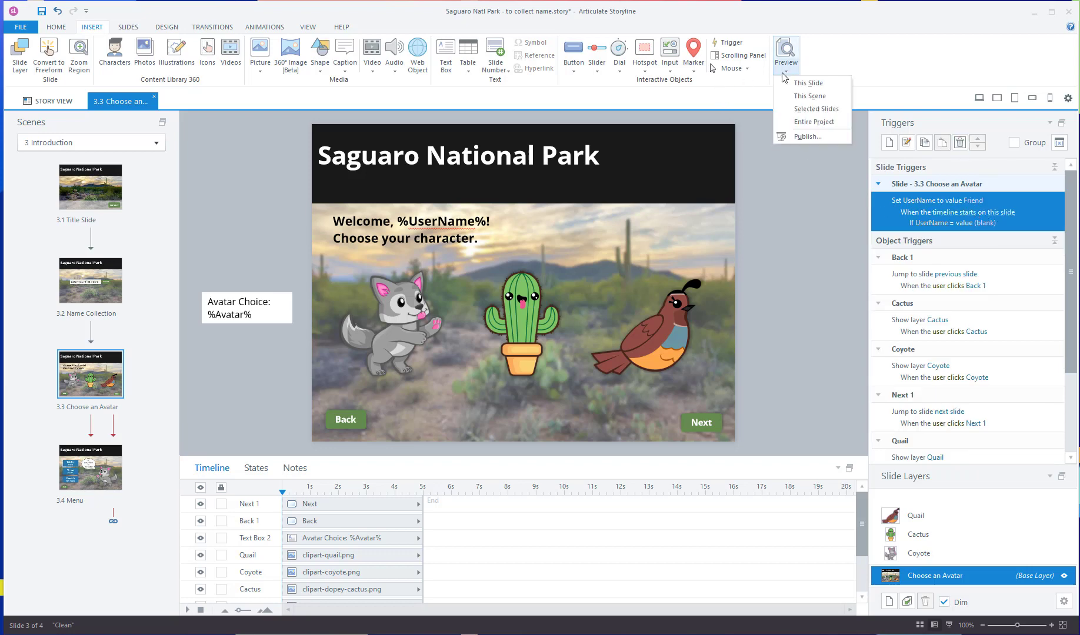
left_click(809, 96)
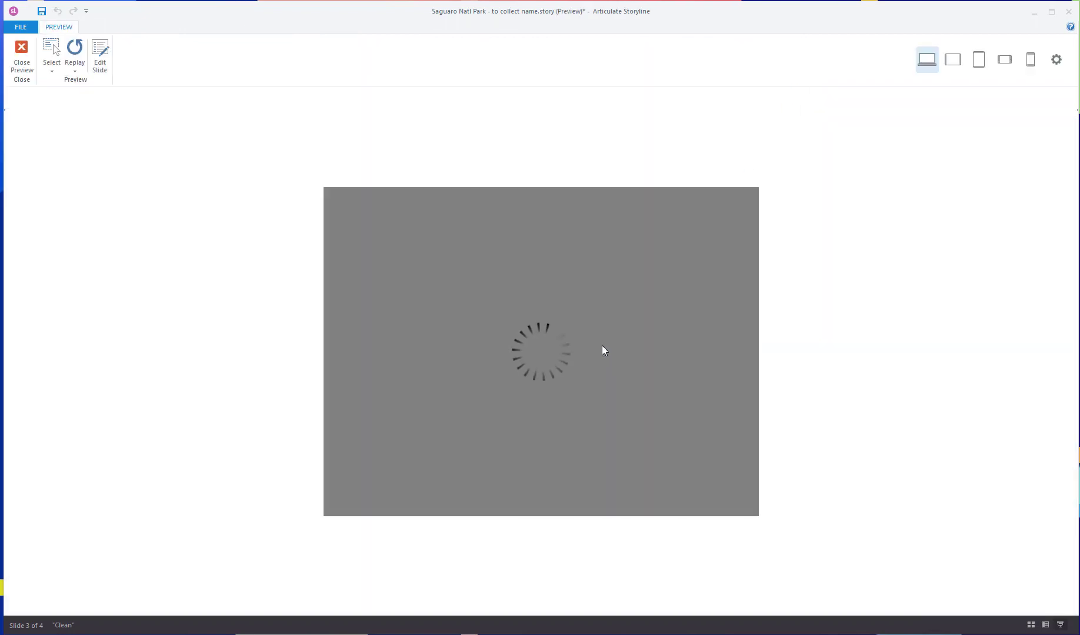
left_click(709, 465)
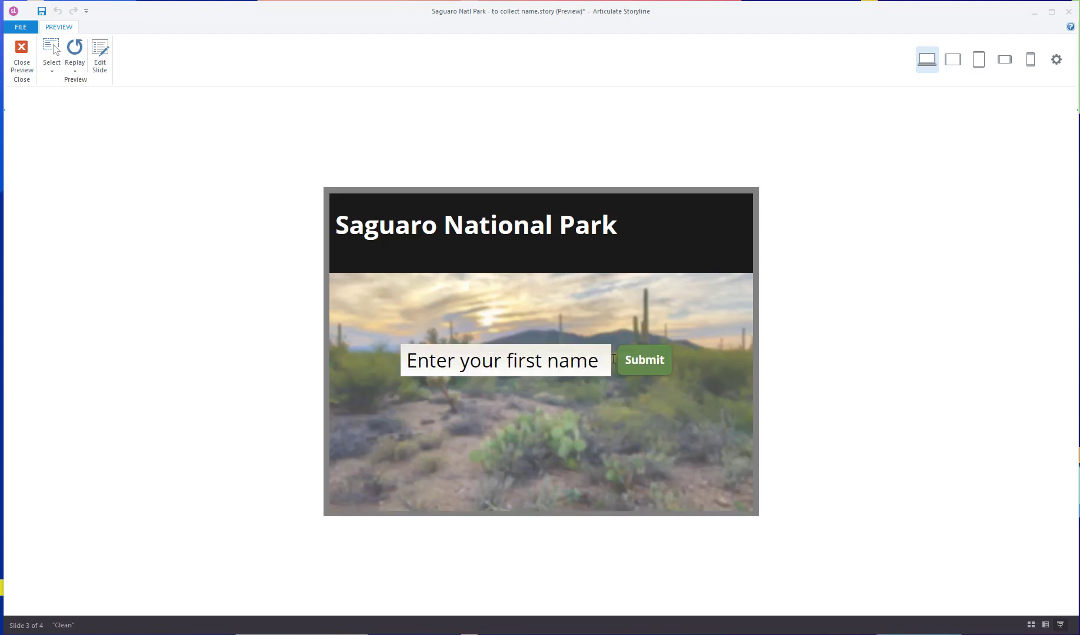
left_click(643, 365)
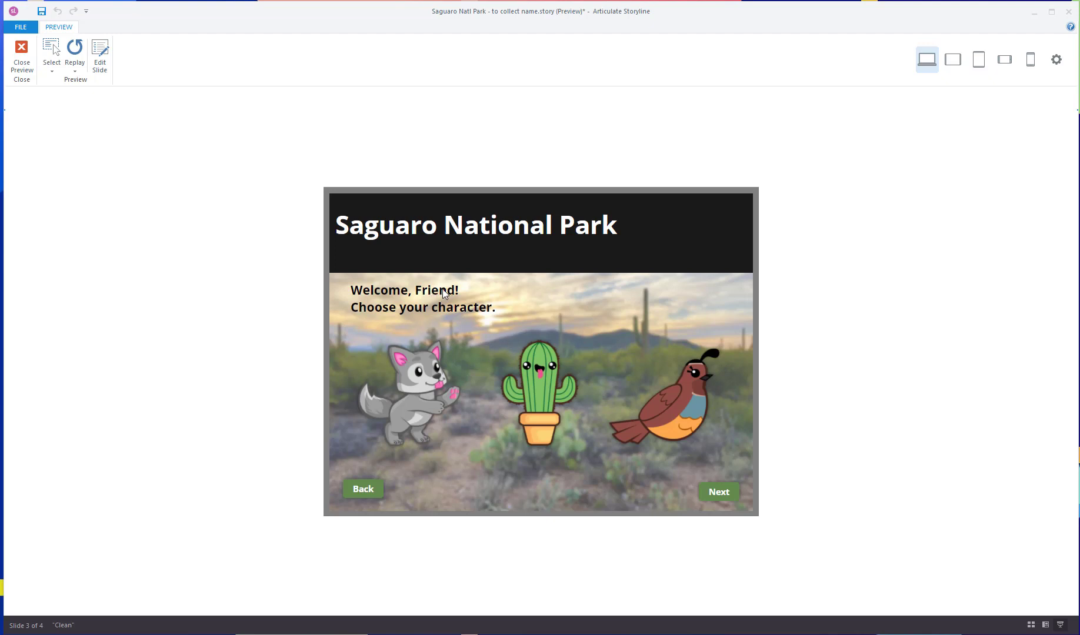
left_click(378, 489)
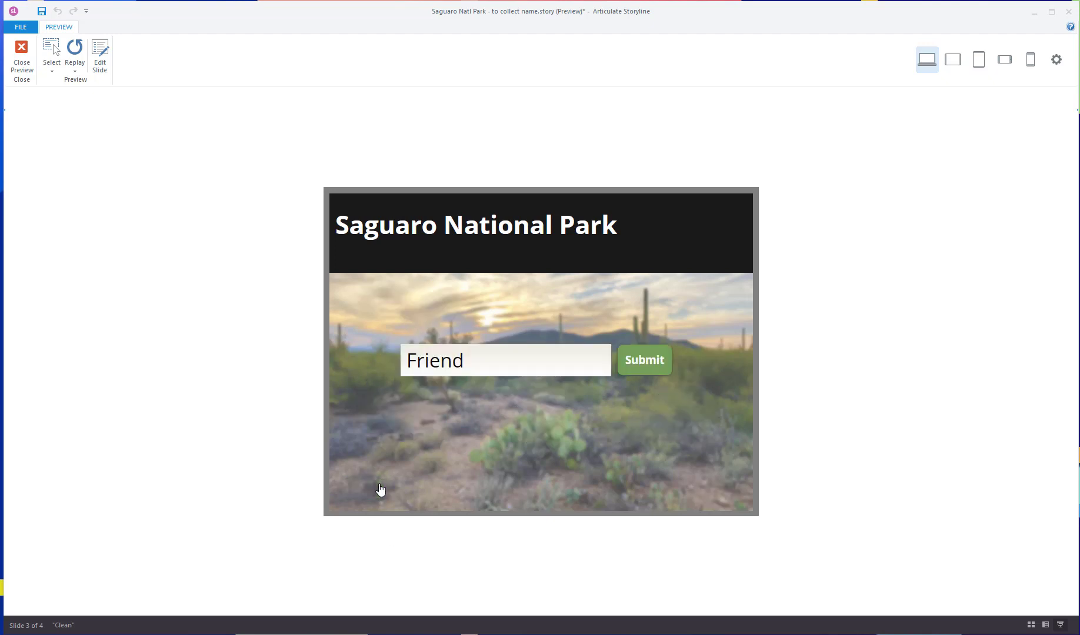
Step: Replace 'Friend' with a typed first name, submit it, and close the preview
left_click(530, 354)
double_click(426, 361)
type("Lindsay")
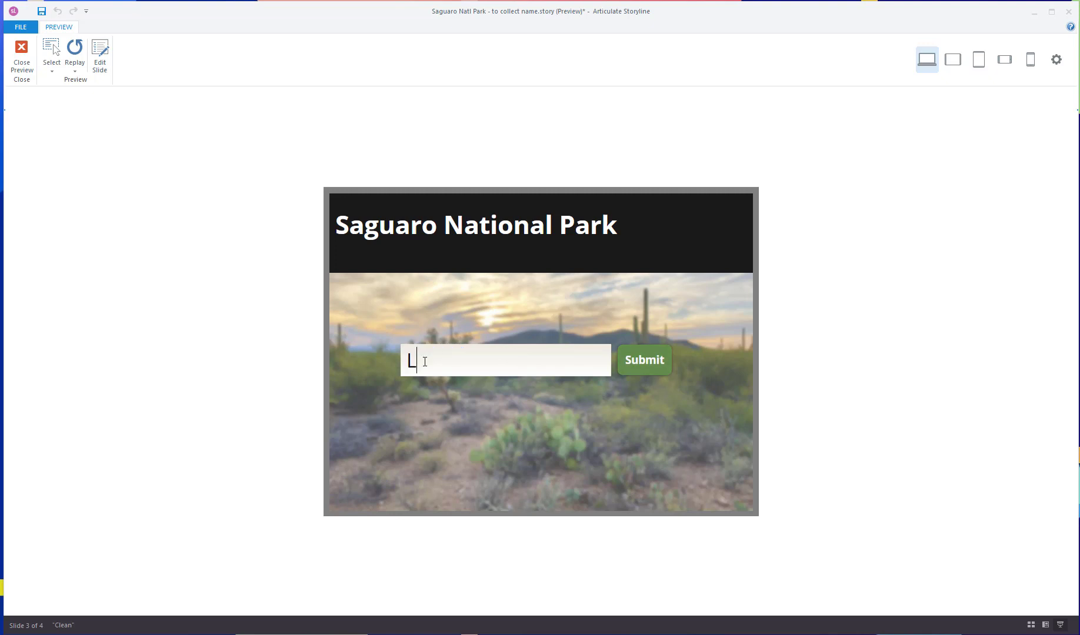
left_click(660, 356)
left_click(30, 63)
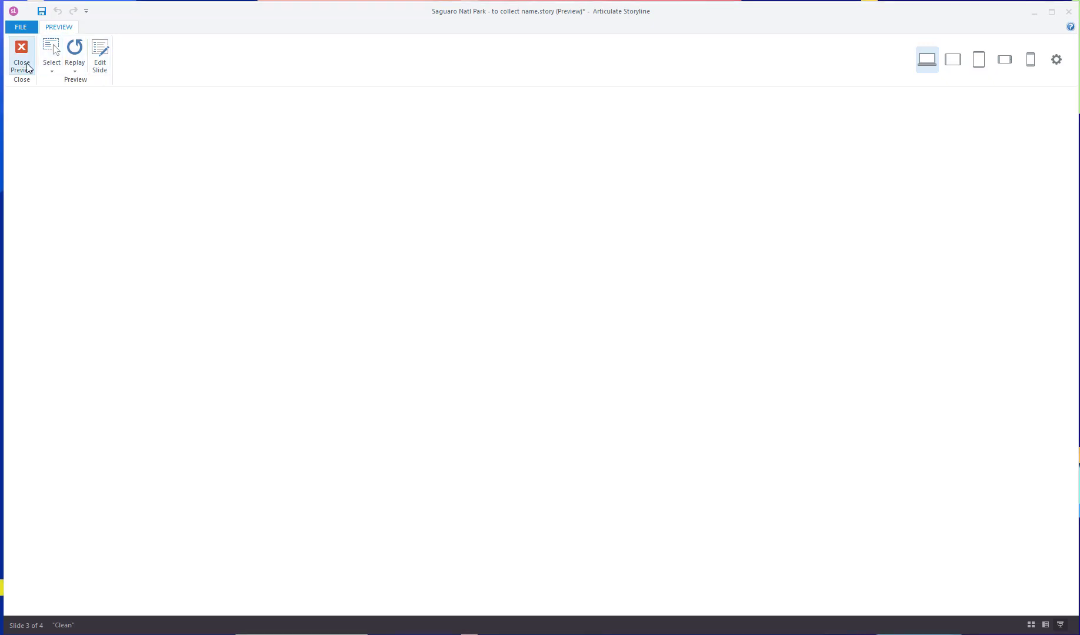